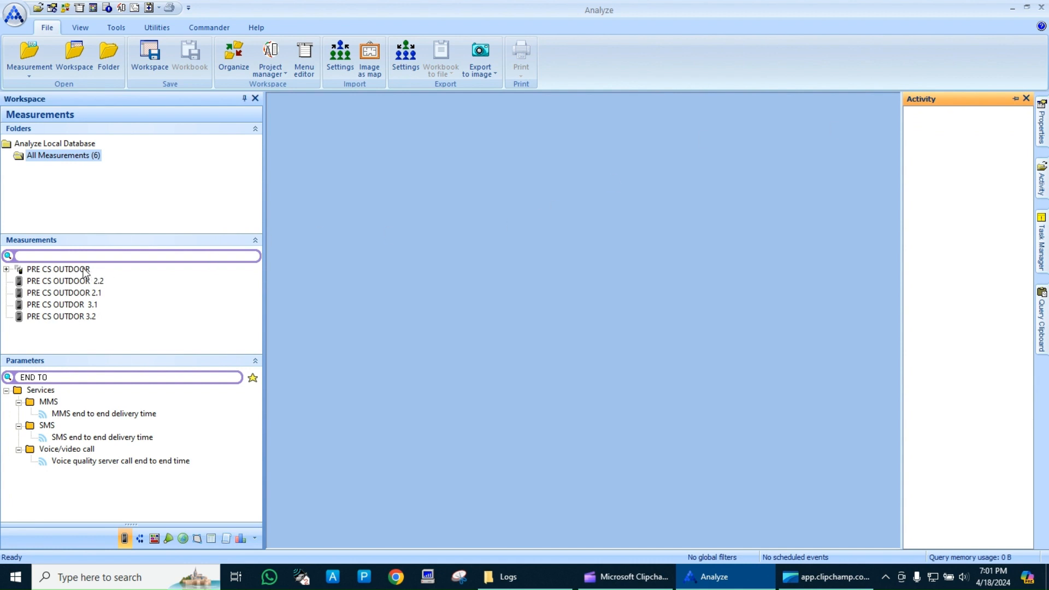
# - Expand the PRE CS OUTDOOR measurement and examine the individual entries 2.2, 2.1, 3.1 and 3.2 in the measurement list
pyautogui.click(5, 269)
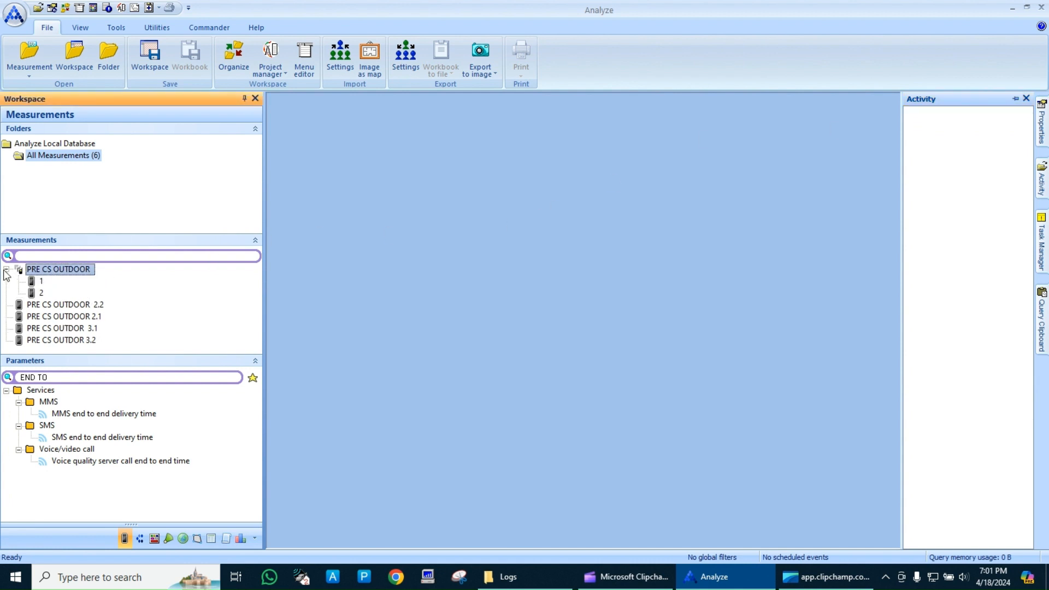
pyautogui.click(35, 307)
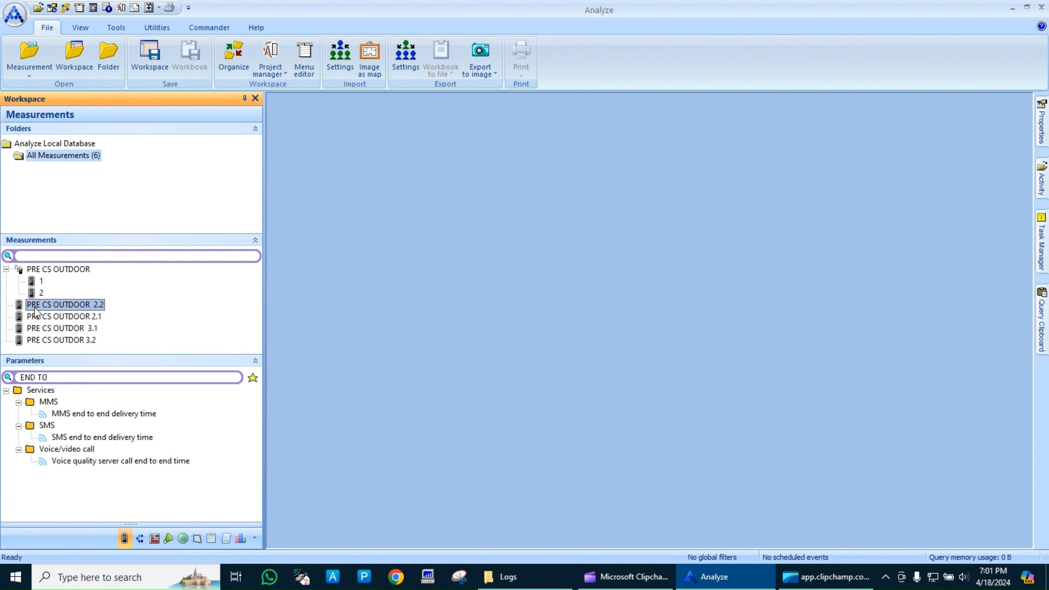
pyautogui.click(98, 318)
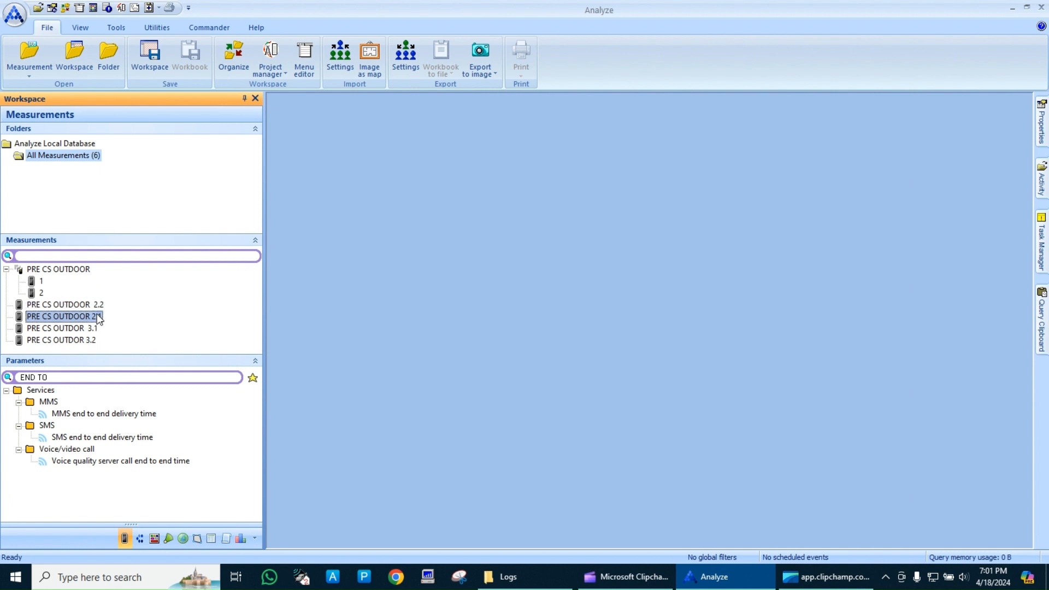
pyautogui.click(92, 328)
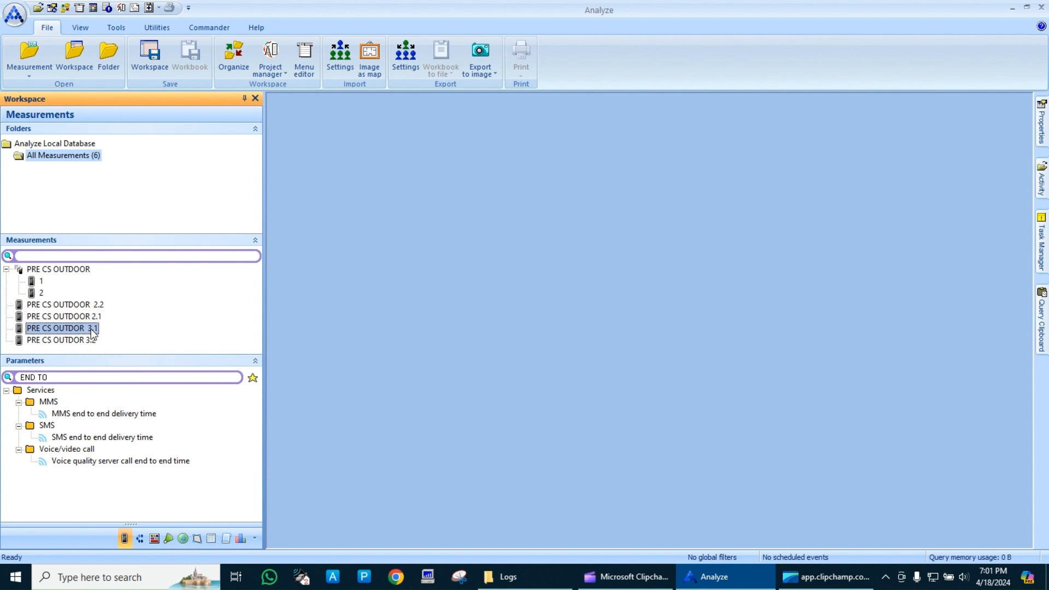
pyautogui.click(88, 341)
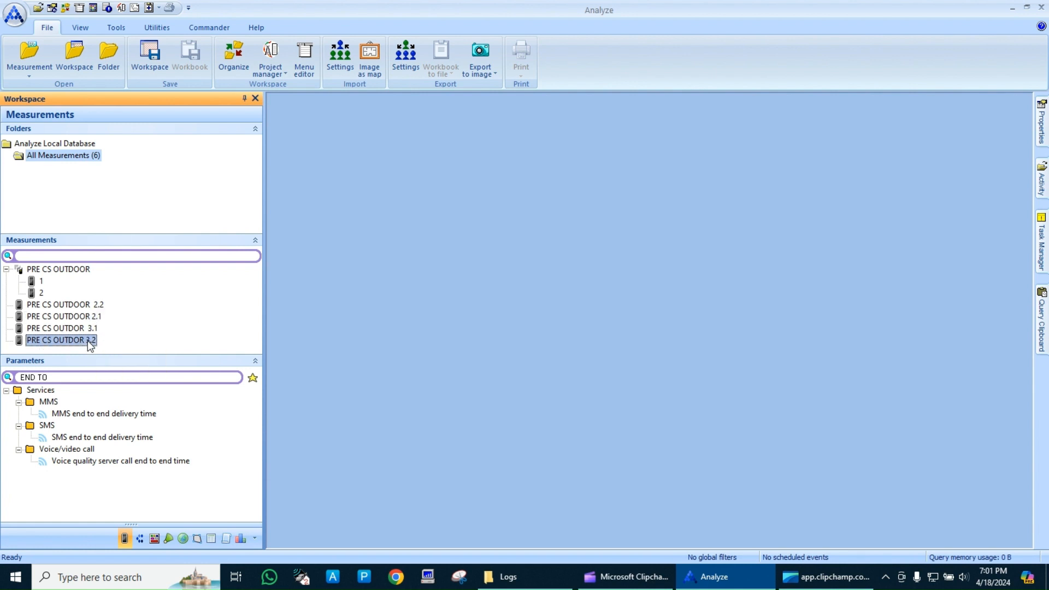
# - Filter the measurement list by ".1"
pyautogui.click(107, 255)
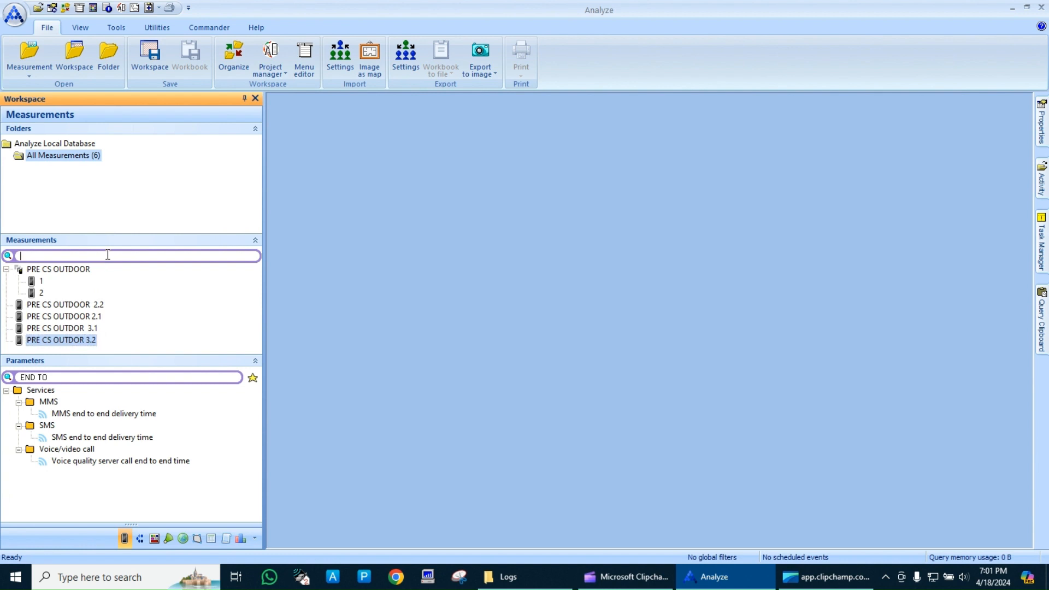
pyautogui.write('.')
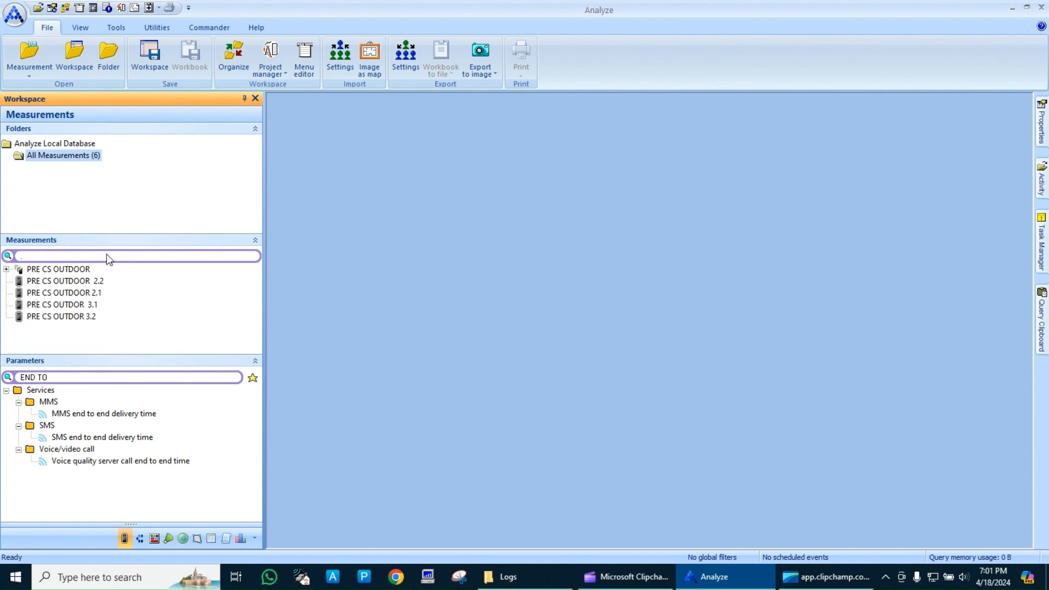
pyautogui.write('1')
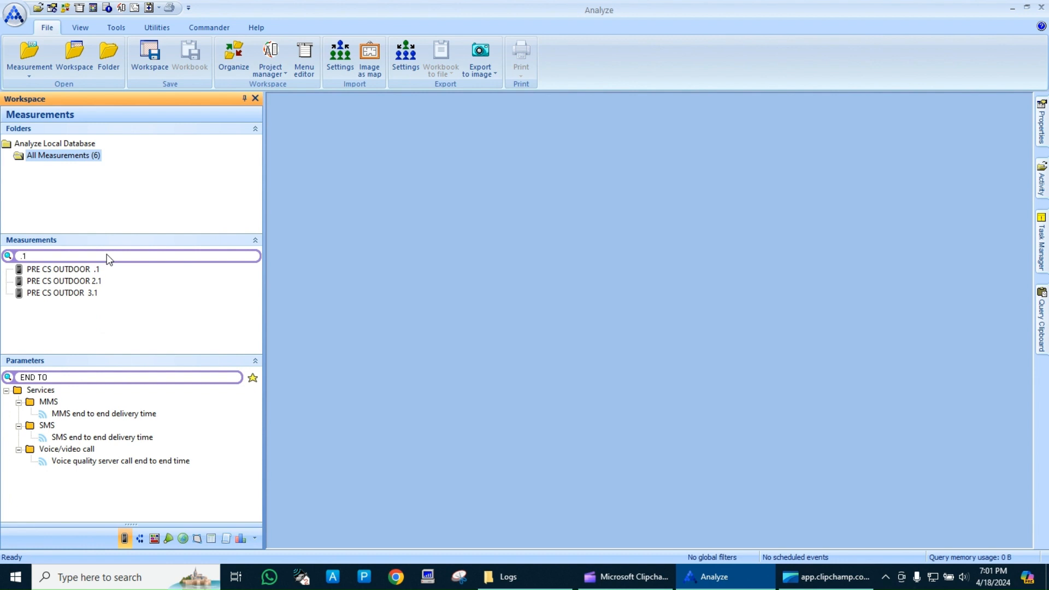
# - Join the three filtered measurements ending in .1 into one joined measurement titled MS1
pyautogui.moveTo(107, 307); pyautogui.dragTo(66, 268)
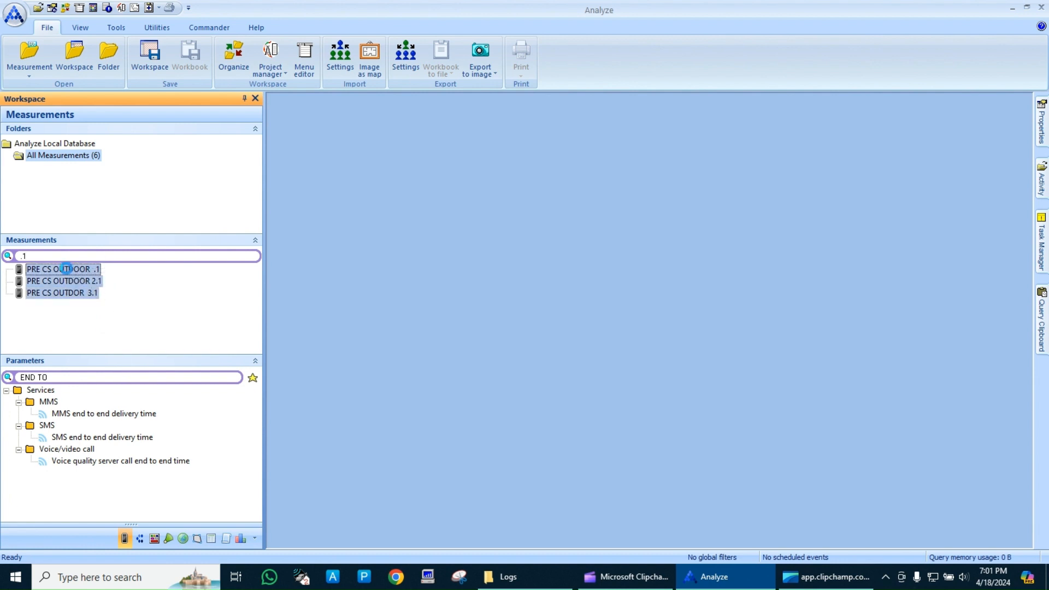
pyautogui.rightClick(67, 267)
pyautogui.moveTo(111, 274)
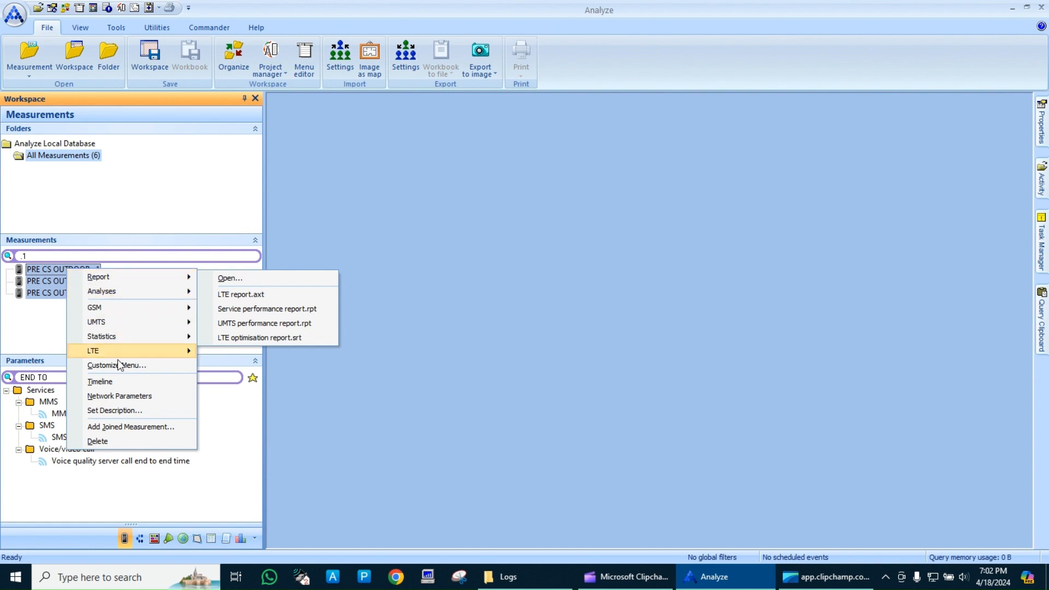
pyautogui.click(140, 426)
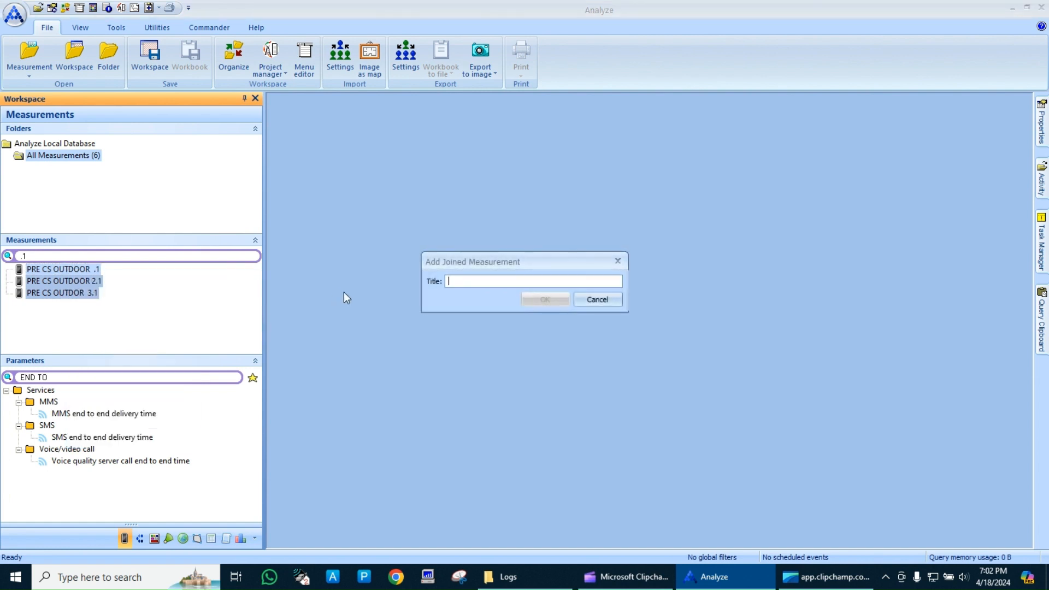
pyautogui.write(',S')
pyautogui.press('BackSpace')
pyautogui.press('BackSpace')
pyautogui.write('MS 1')
pyautogui.press('Return')
# - Change the measurement list filter to ".2"
pyautogui.click(189, 257)
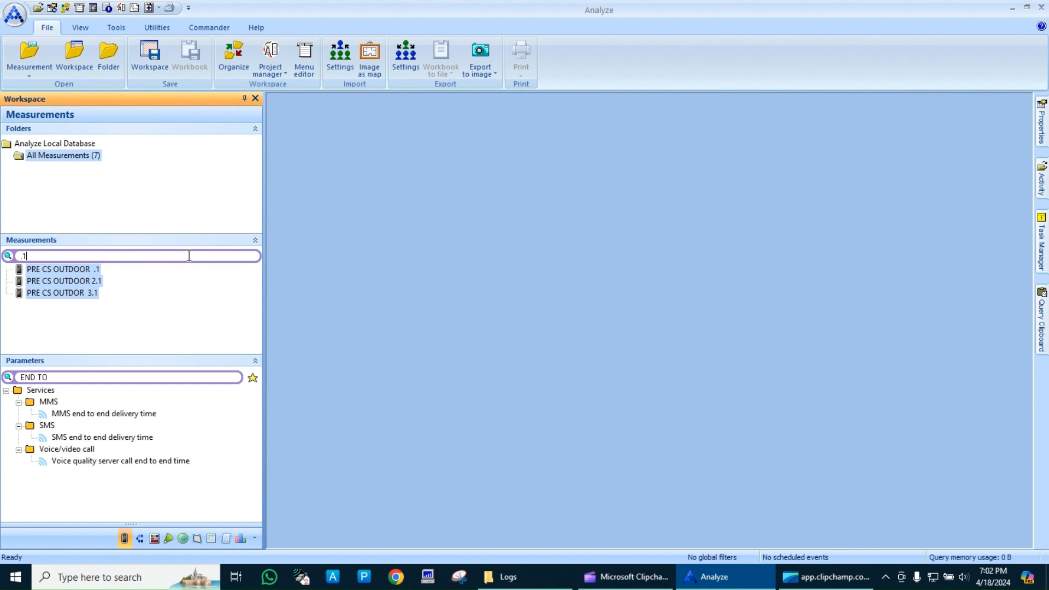
pyautogui.press('BackSpace')
pyautogui.write('2')
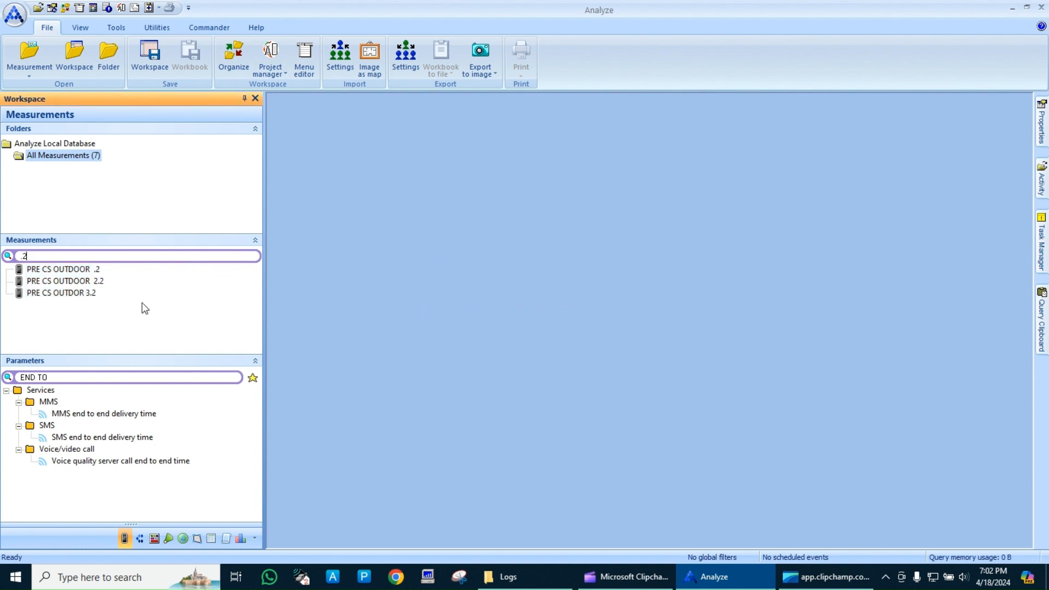
# - Join the three filtered measurements ending in .2 into one joined measurement titled MS2
pyautogui.moveTo(144, 306); pyautogui.dragTo(43, 266)
pyautogui.rightClick(42, 264)
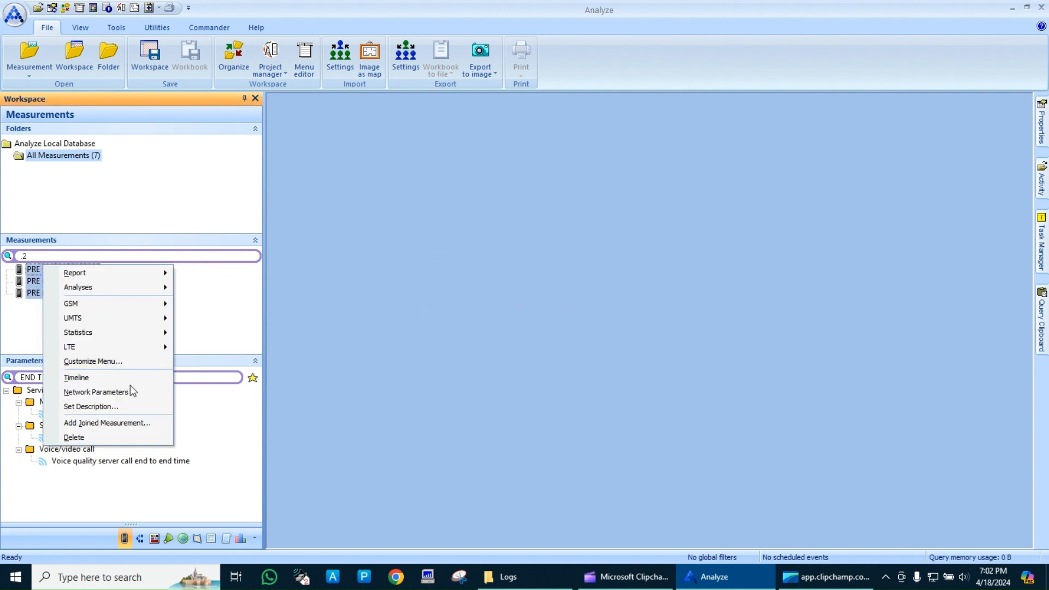
pyautogui.click(141, 423)
pyautogui.write('PRE')
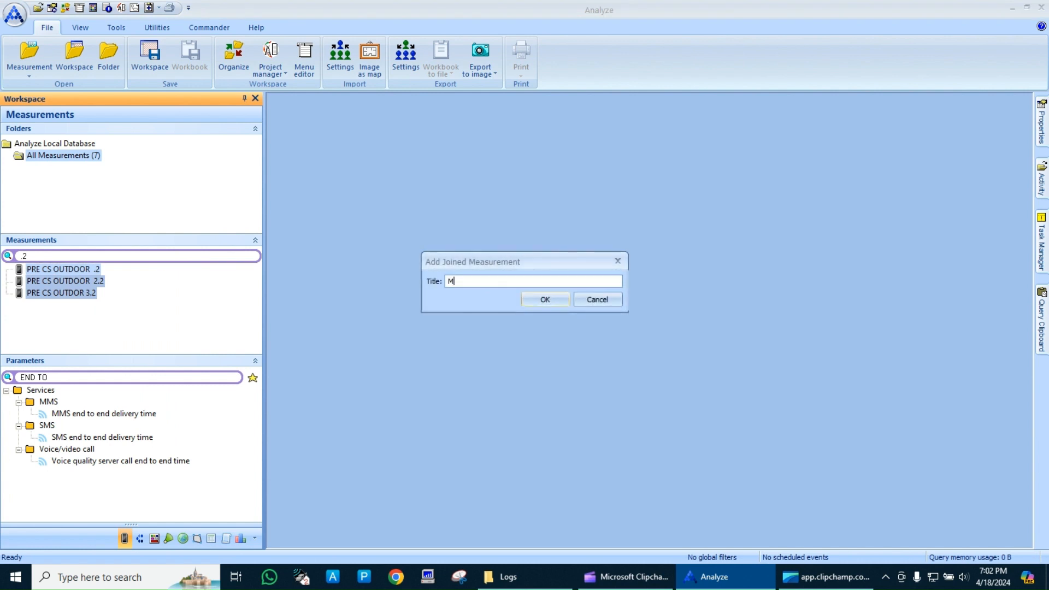
pyautogui.press('Return')
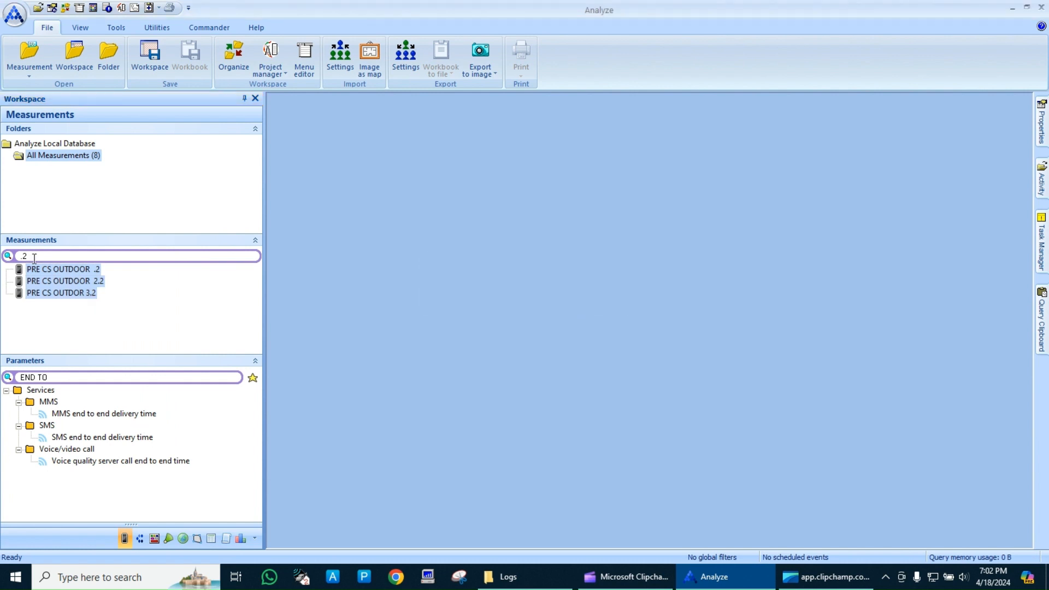
# - Clear the measurement filter to list all measurements
pyautogui.click(39, 256)
pyautogui.press('BackSpace')
pyautogui.press('BackSpace')
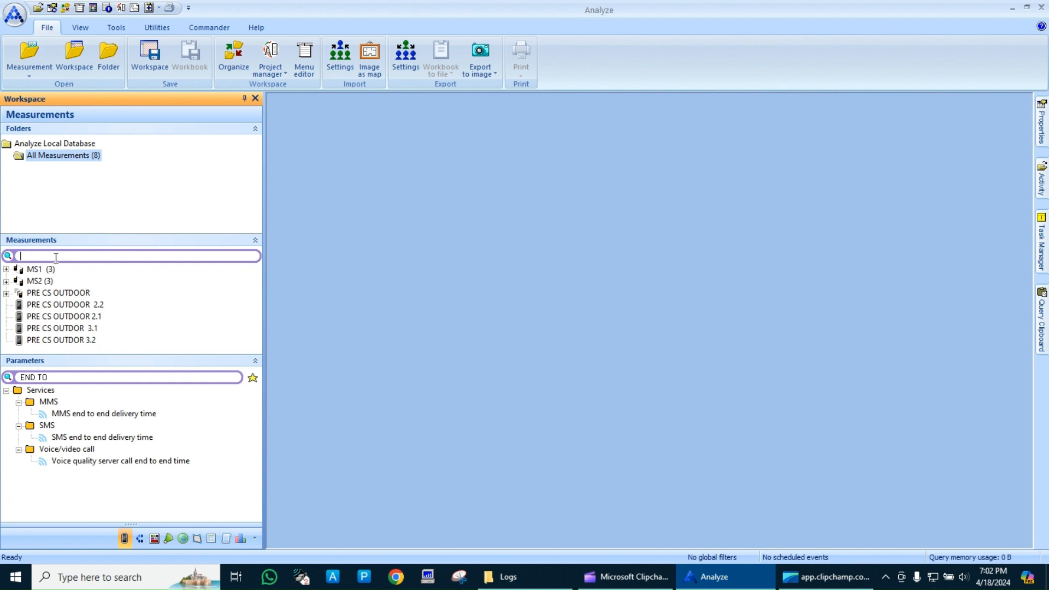
# - Generate the Service performance report.rpt for the joined measurement MS1, keeping all systems and bands in the report scope
pyautogui.doubleClick(37, 268)
pyautogui.rightClick(36, 268)
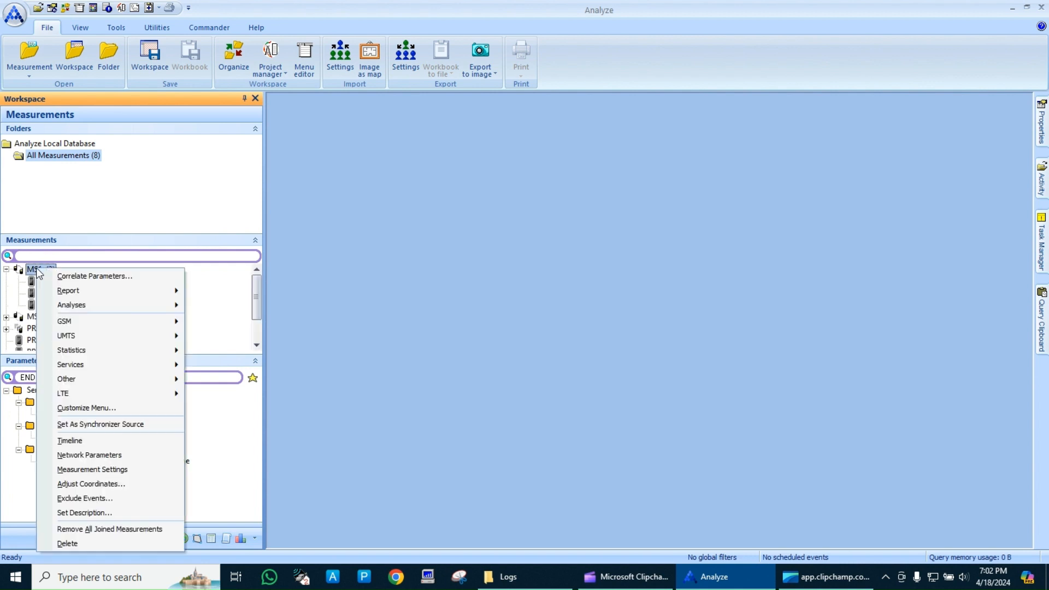
pyautogui.moveTo(137, 292)
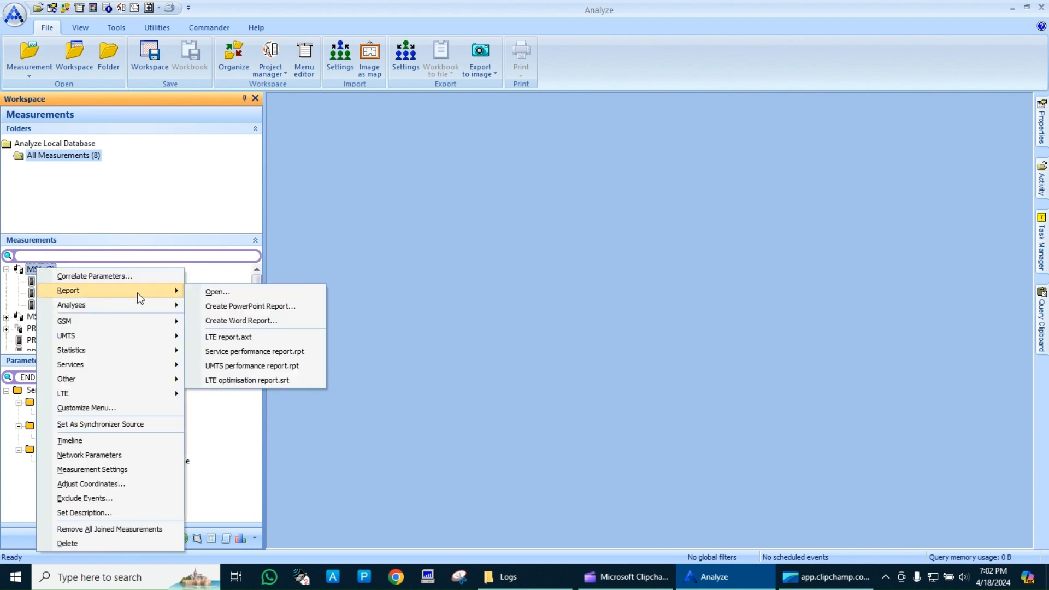
pyautogui.click(264, 350)
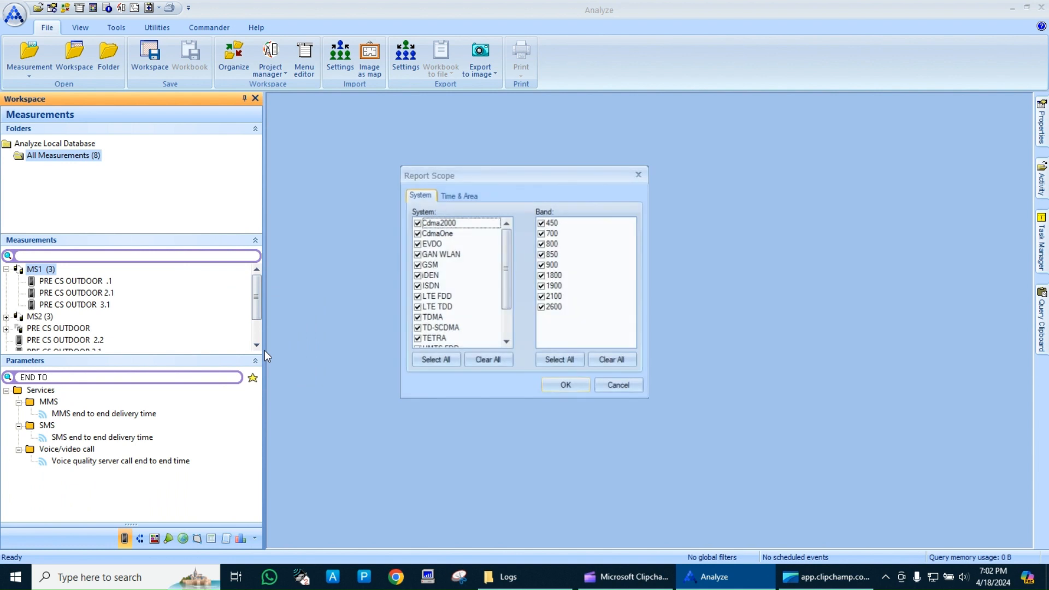
pyautogui.click(575, 391)
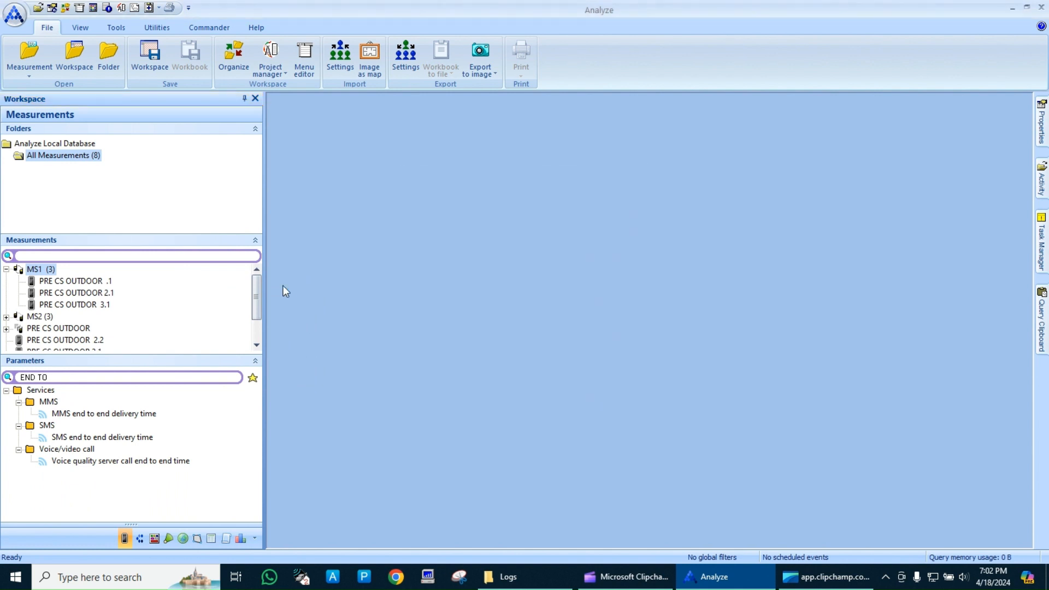
# - Filter the measurements by ".1" and generate the Service performance report.rpt for the three separate matches with the default scope
pyautogui.click(187, 257)
pyautogui.write('.1')
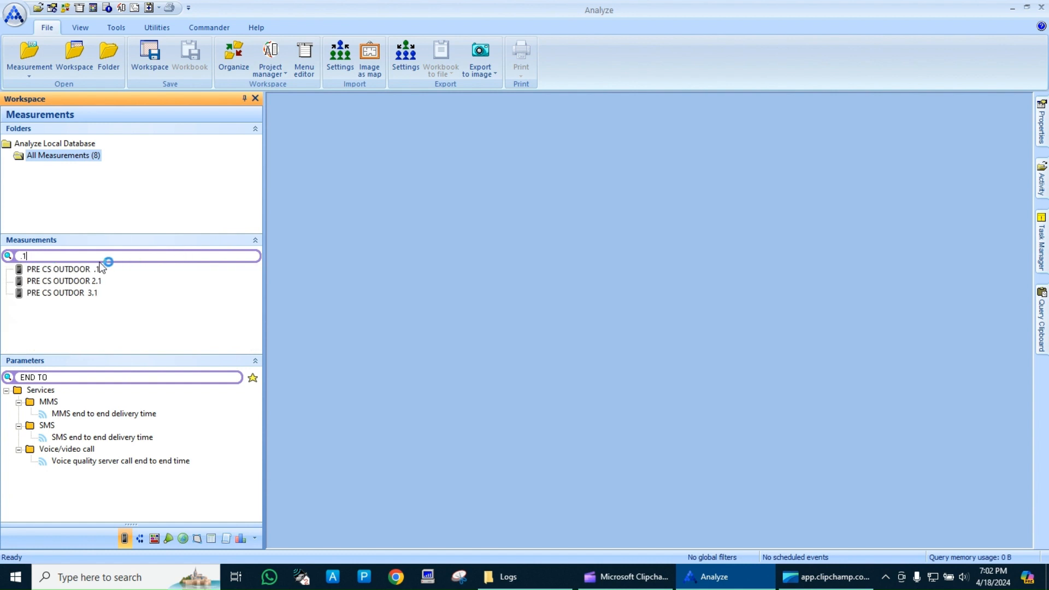
pyautogui.moveTo(114, 304); pyautogui.dragTo(68, 270)
pyautogui.rightClick(67, 270)
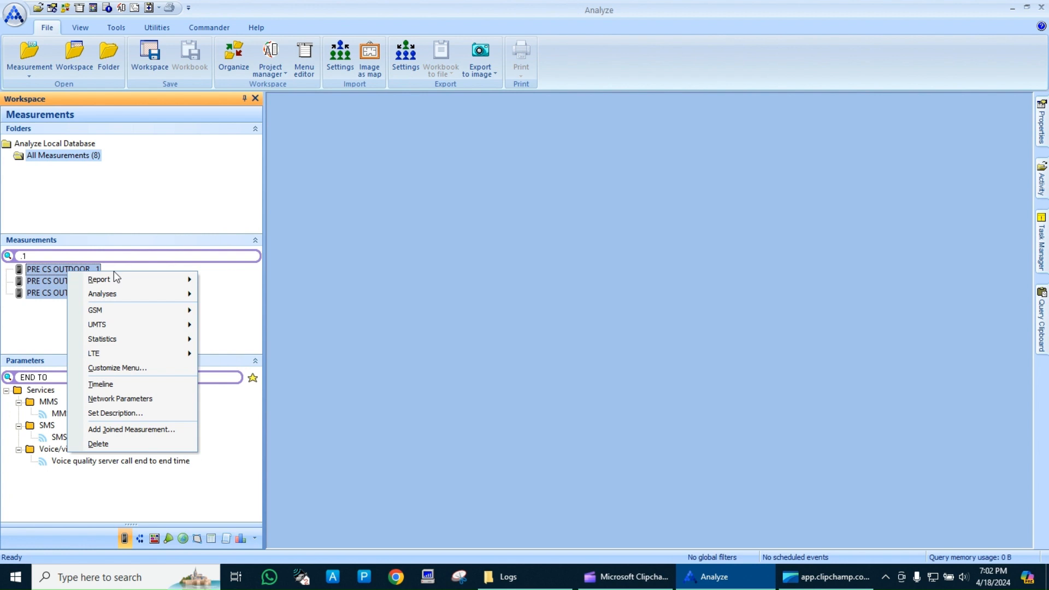
pyautogui.moveTo(143, 278)
pyautogui.click(259, 313)
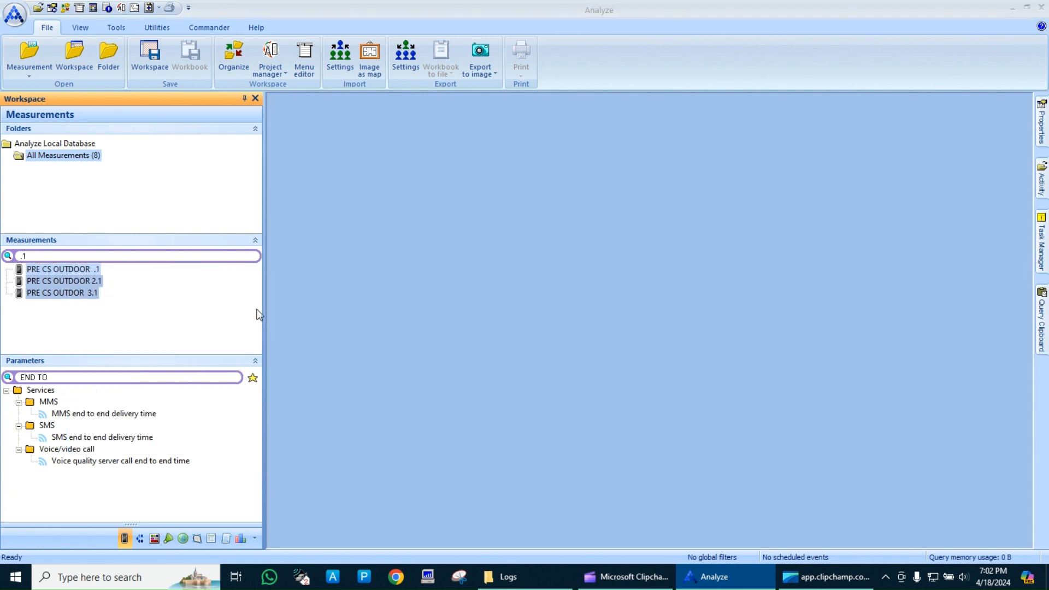
pyautogui.click(566, 384)
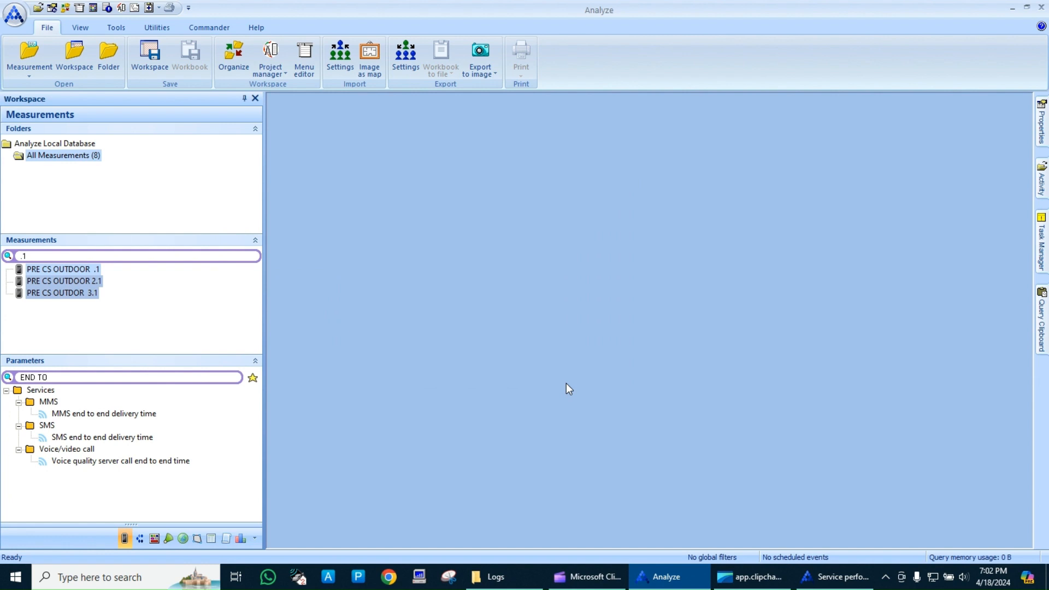
# - Open the first service performance report and examine its general page and the voice call statistics on page 3
pyautogui.click(831, 580)
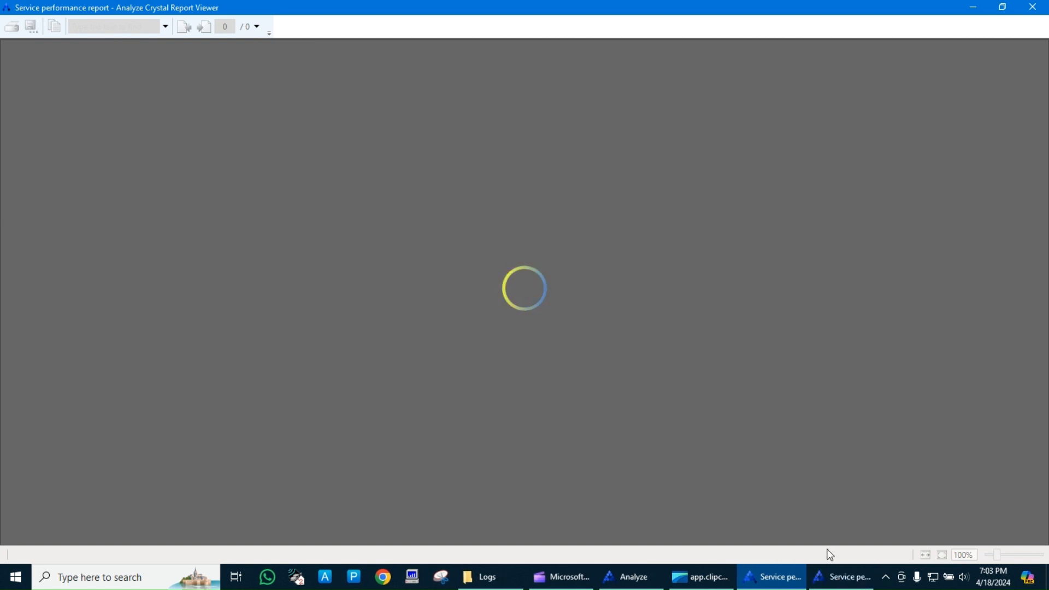
pyautogui.click(839, 583)
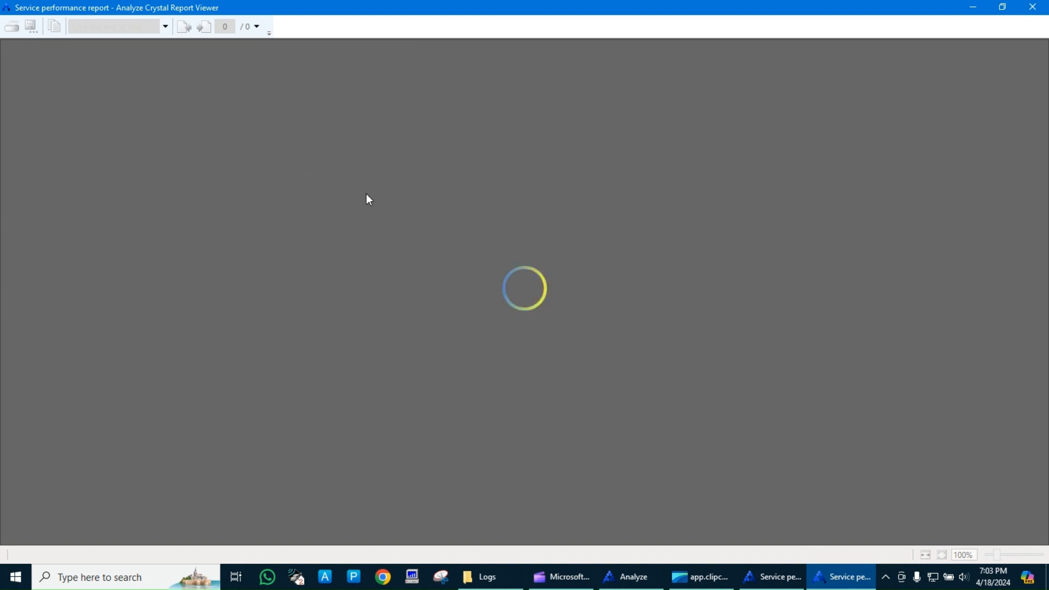
pyautogui.click(781, 576)
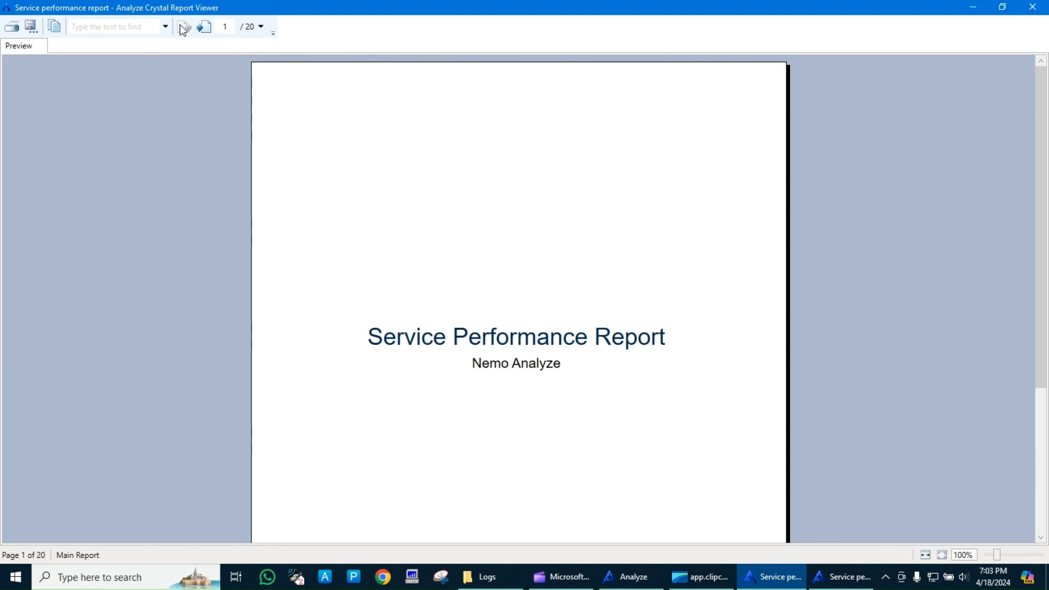
pyautogui.click(206, 27)
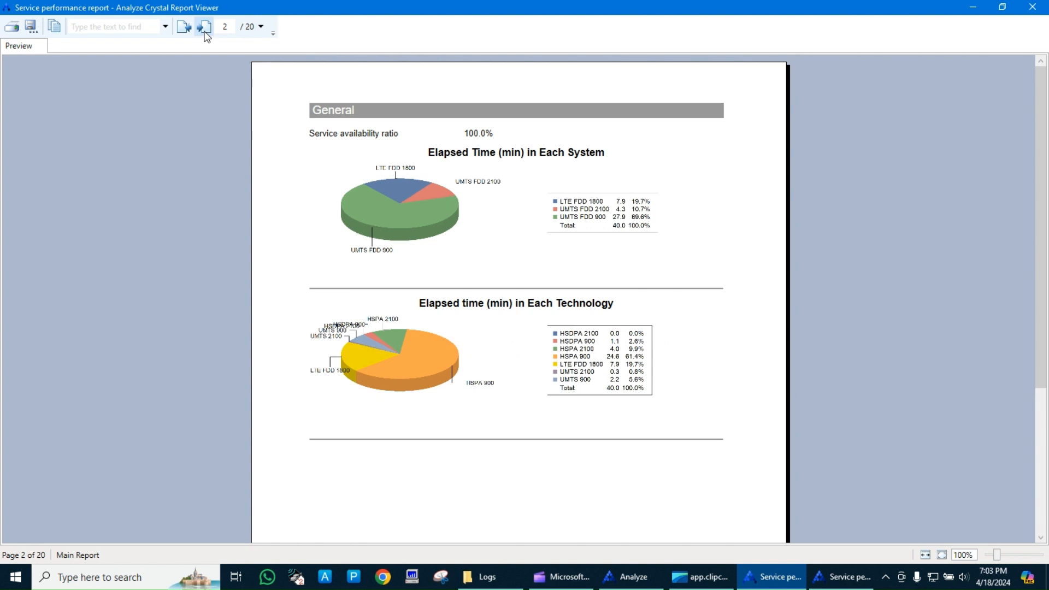
pyautogui.click(206, 27)
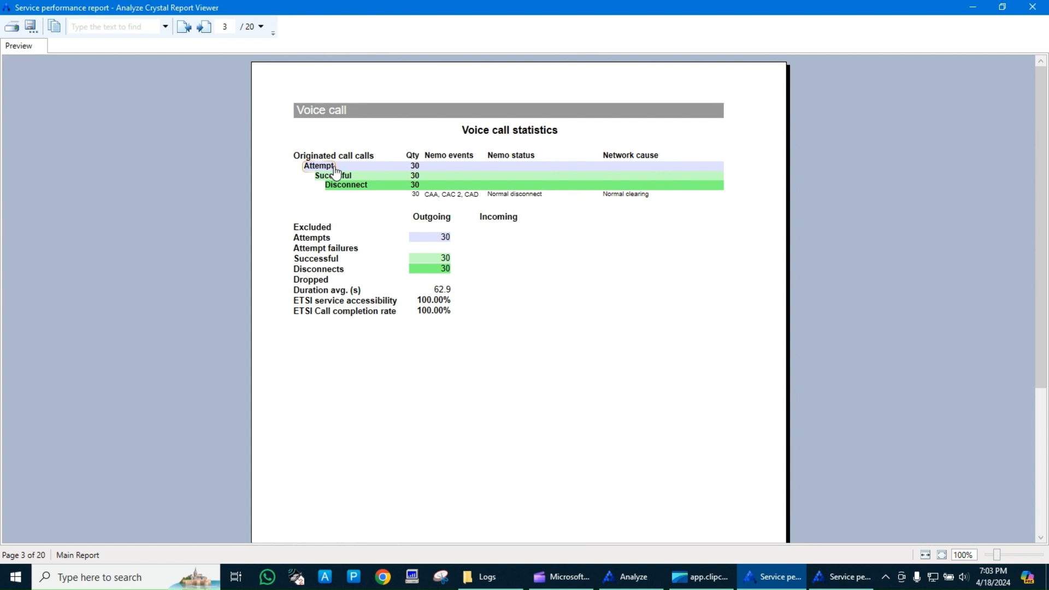
# - Switch to the second service performance report and compare its general page and page 3 voice call statistics
pyautogui.click(841, 576)
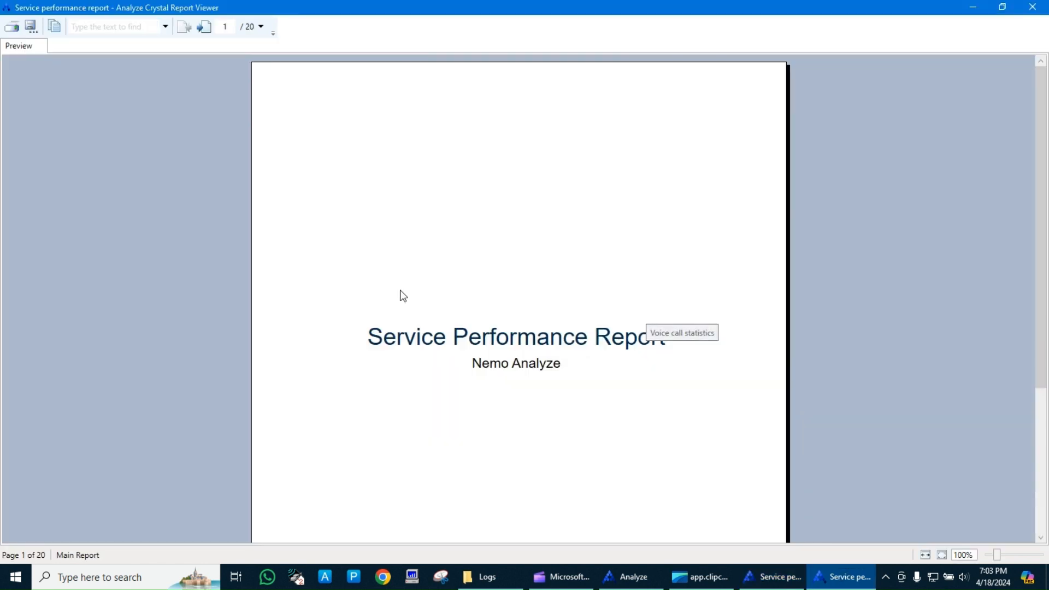
pyautogui.click(204, 28)
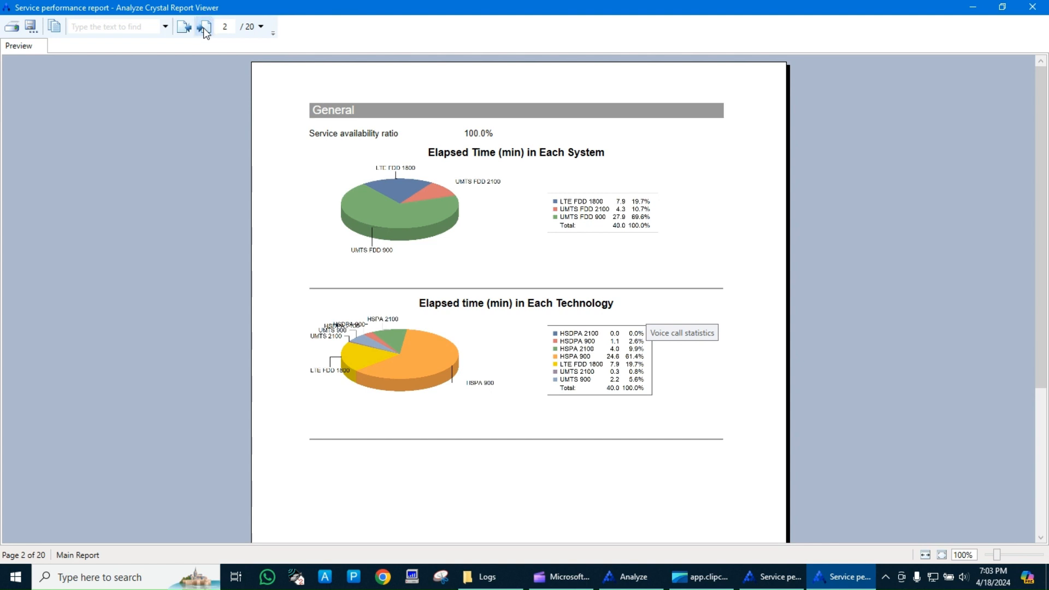
pyautogui.click(204, 27)
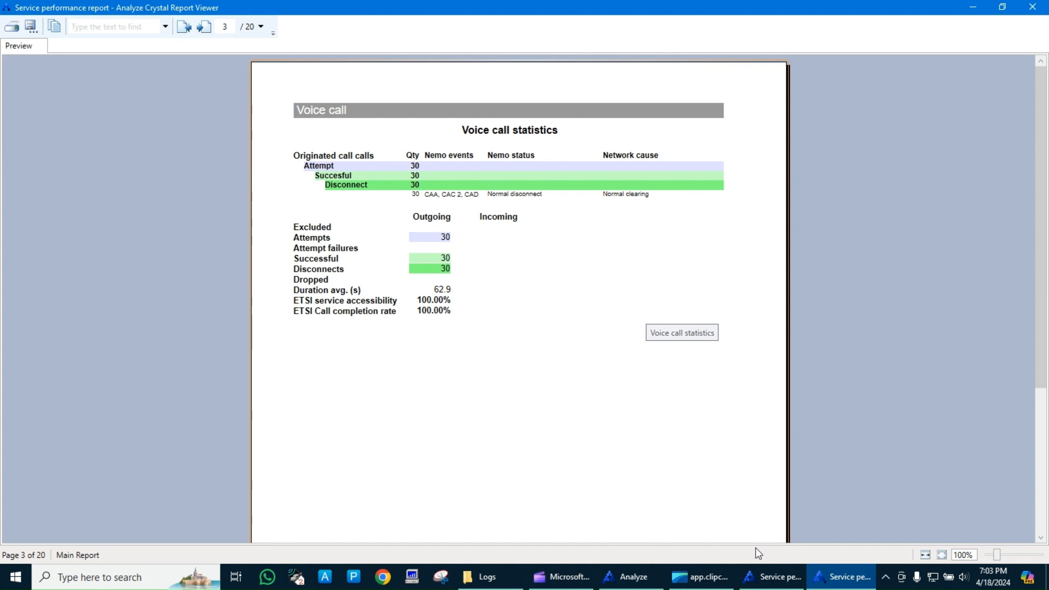
# - Switch back to Nemo Analyze and clear the ".1" measurement filter and the "END TO" parameter search
pyautogui.click(633, 577)
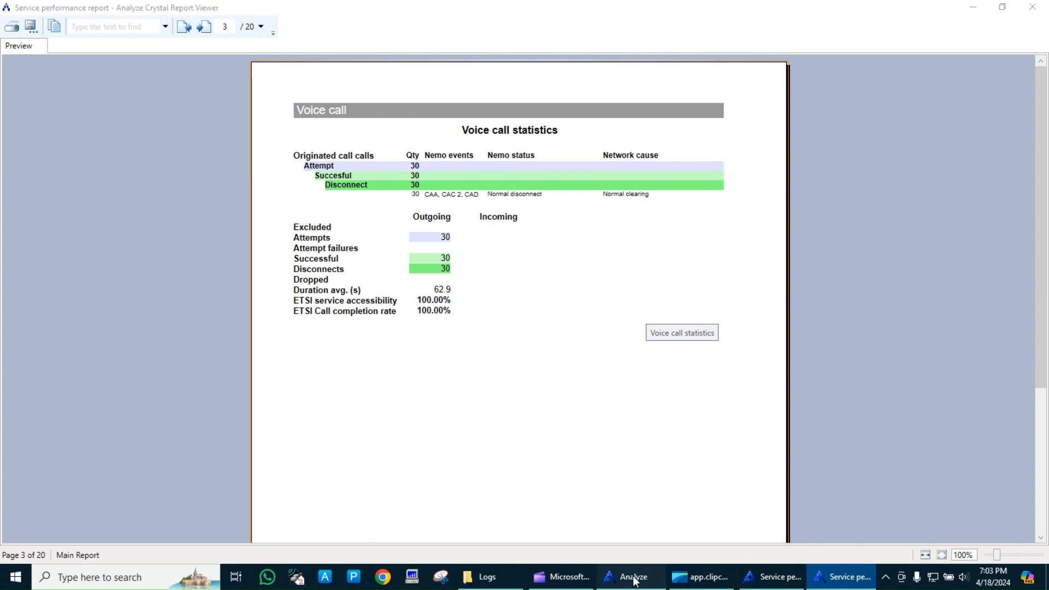
pyautogui.doubleClick(88, 257)
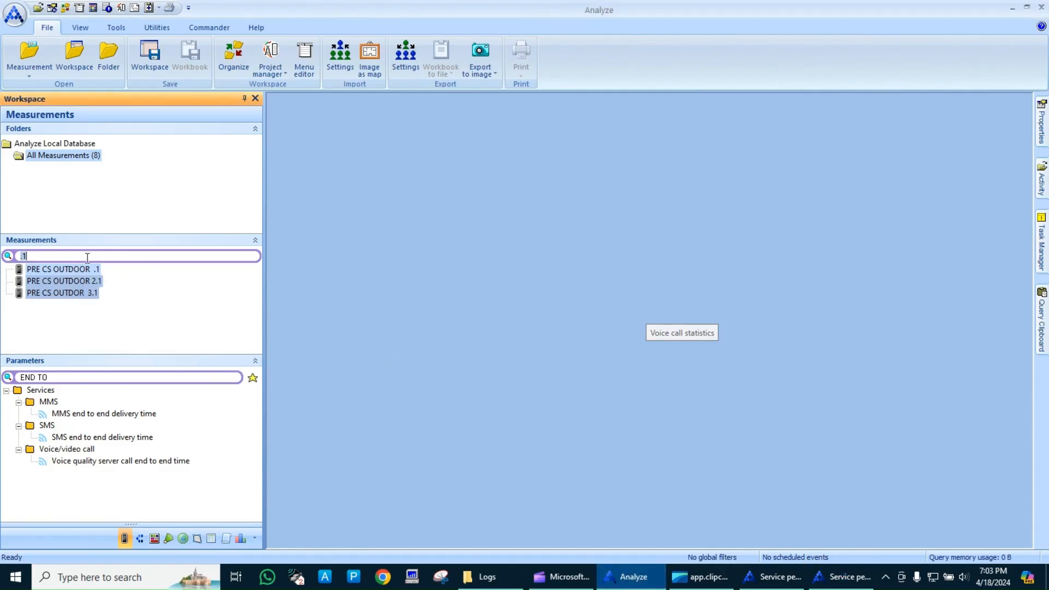
pyautogui.press('BackSpace')
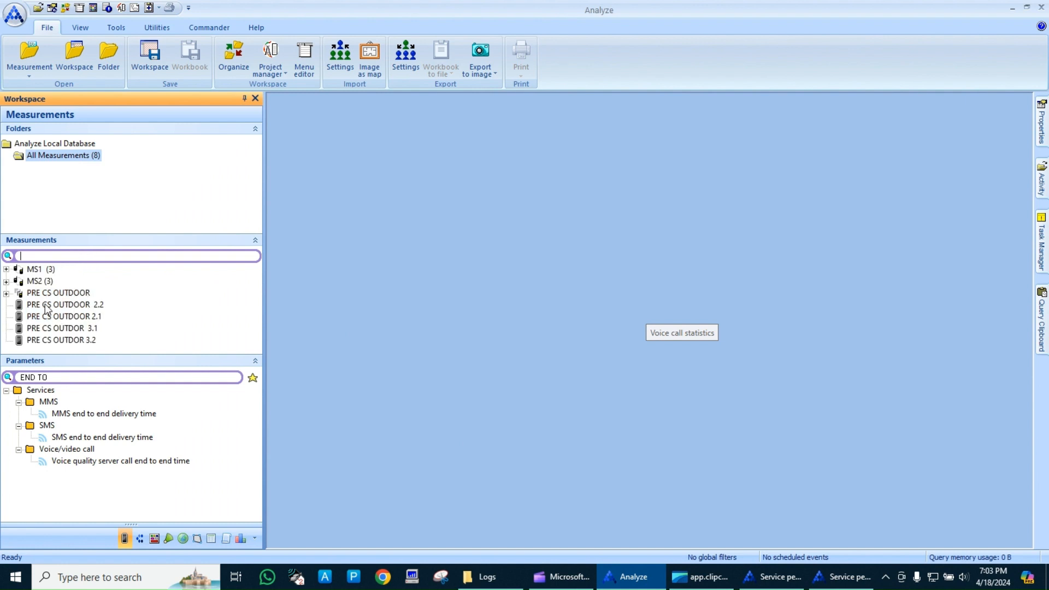
pyautogui.moveTo(61, 319)
pyautogui.doubleClick(70, 378)
pyautogui.press('BackSpace')
pyautogui.press('BackSpace')
pyautogui.press('BackSpace')
pyautogui.press('BackSpace')
pyautogui.press('BackSpace')
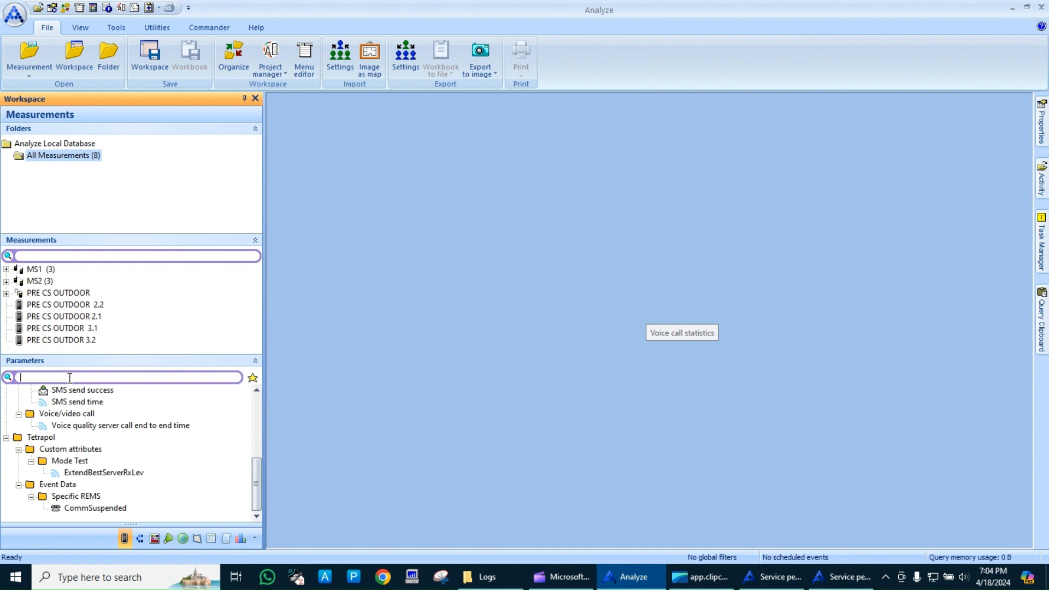
# - View the logs inside joined measurement MS1, then filter the measurements by ".1" and select all three matches
pyautogui.doubleClick(48, 270)
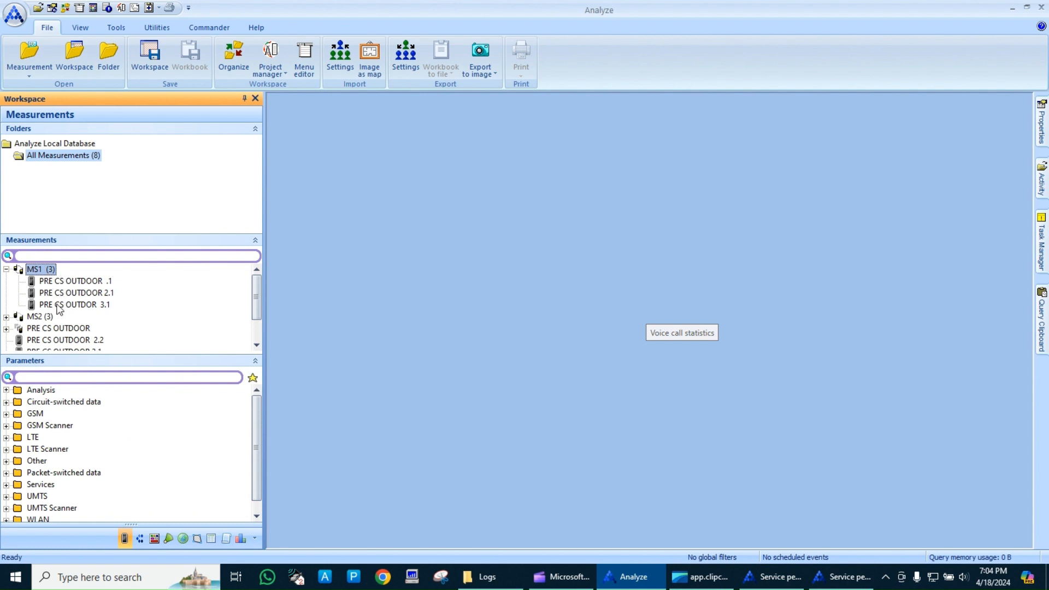
pyautogui.click(7, 268)
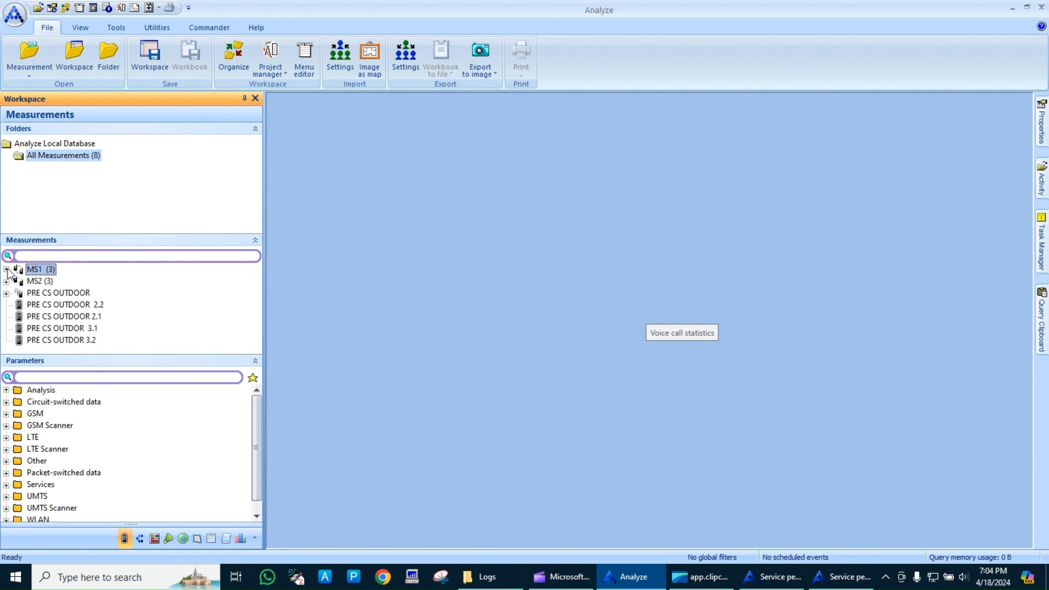
pyautogui.click(35, 254)
pyautogui.write('/')
pyautogui.press('BackSpace')
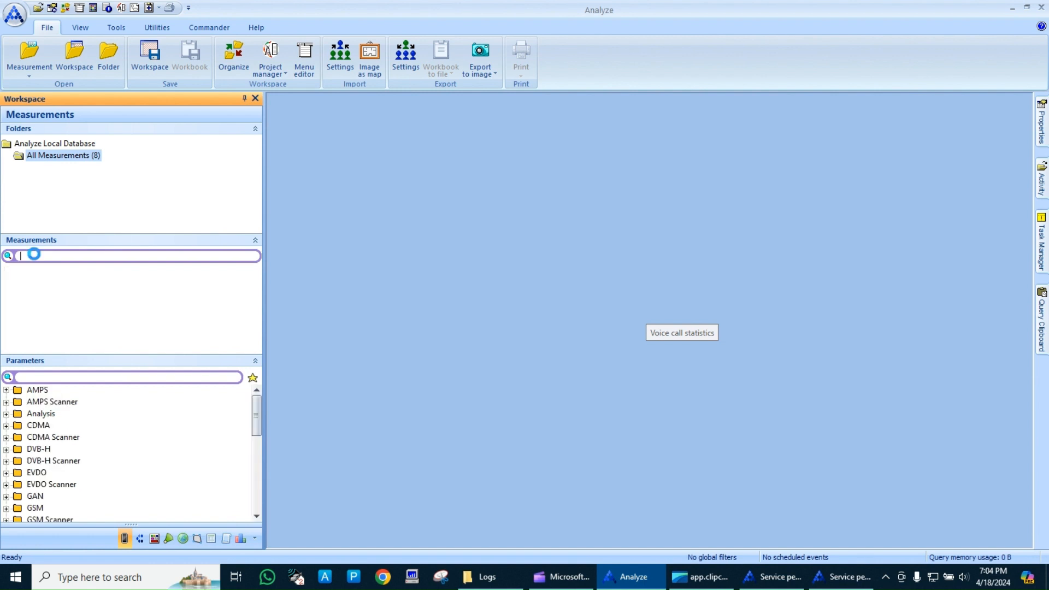
pyautogui.write('.1')
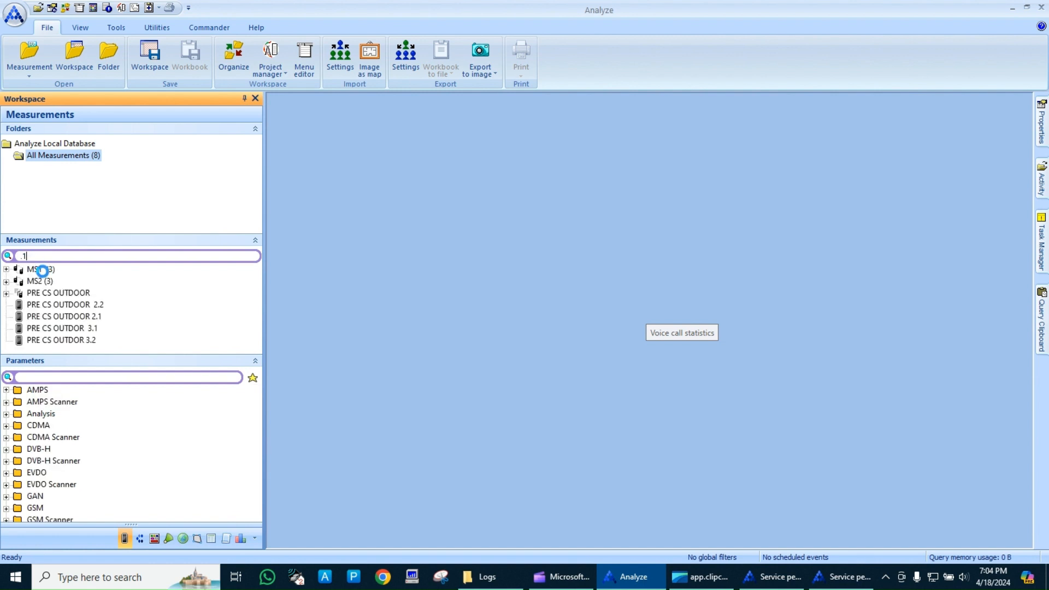
pyautogui.moveTo(91, 312); pyautogui.dragTo(49, 265)
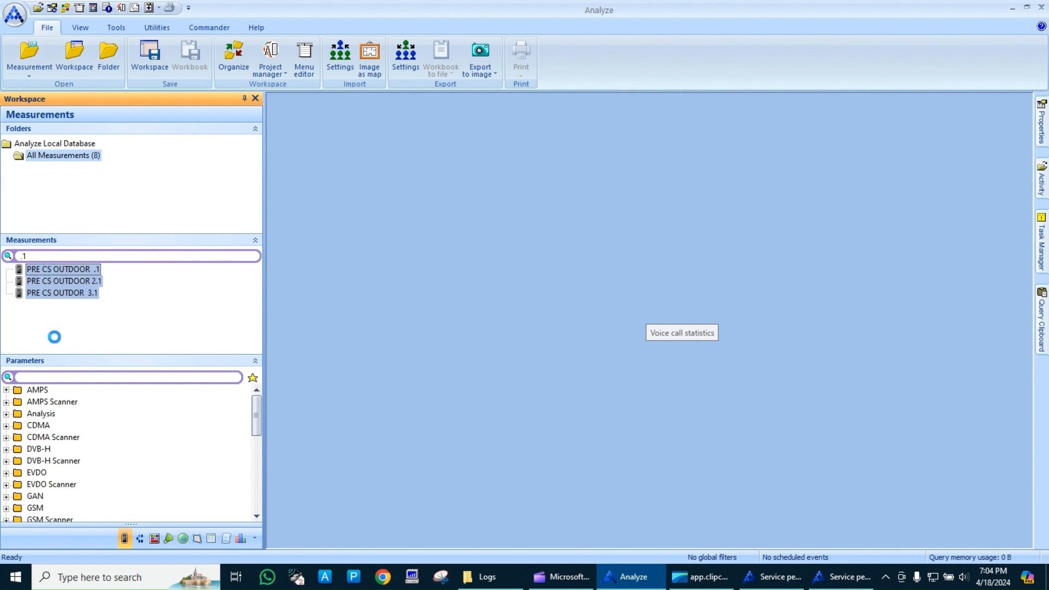
# - Search the parameters for RSRP and examine which options LTE RSRP Nth best offers for the three selected logs
pyautogui.click(81, 376)
pyautogui.write('RSRP')
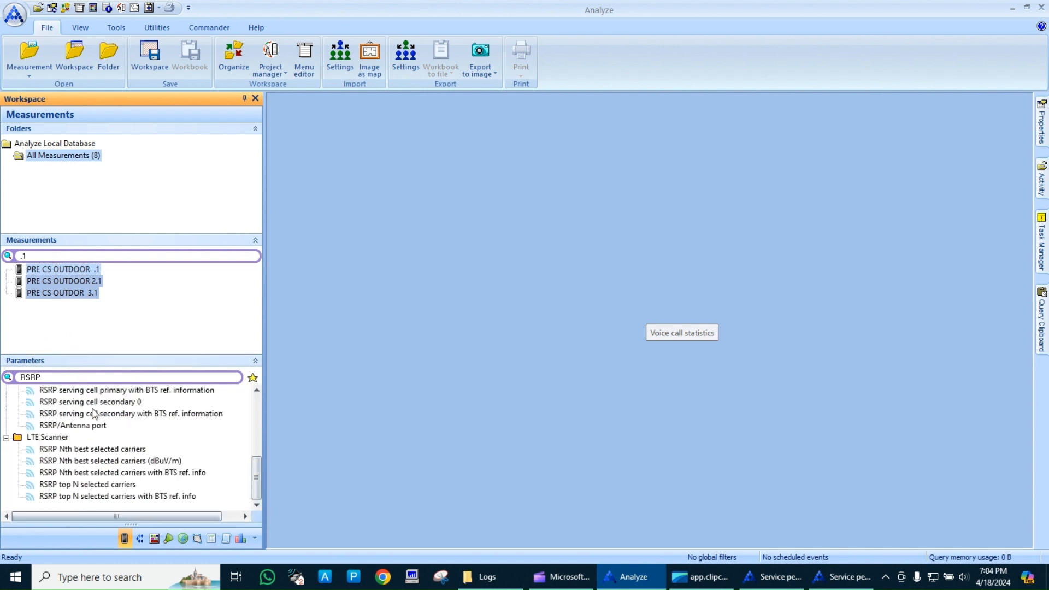
pyautogui.scroll(5, 98, 431)
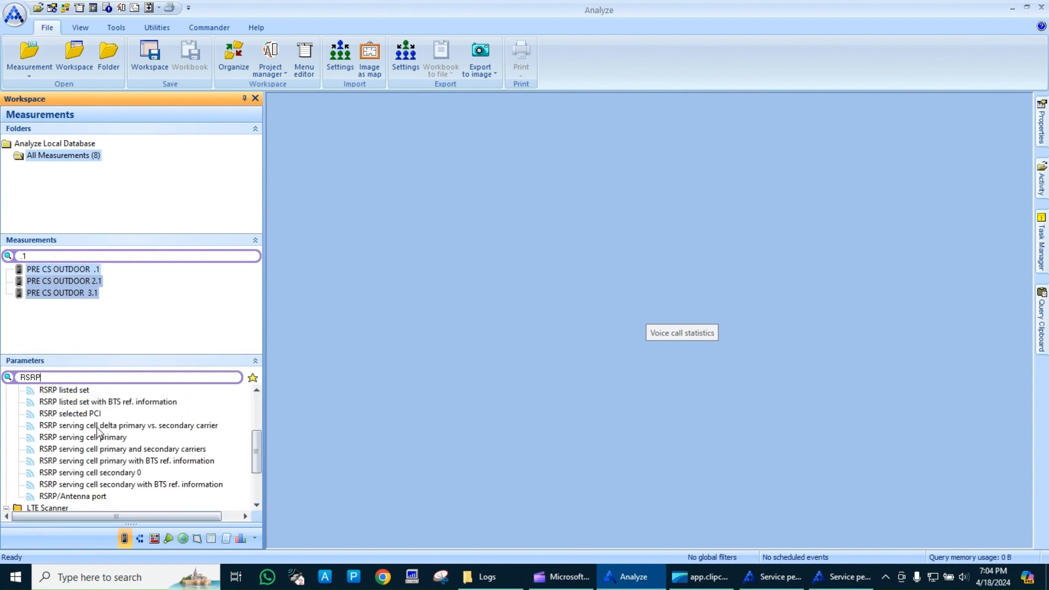
pyautogui.rightClick(82, 428)
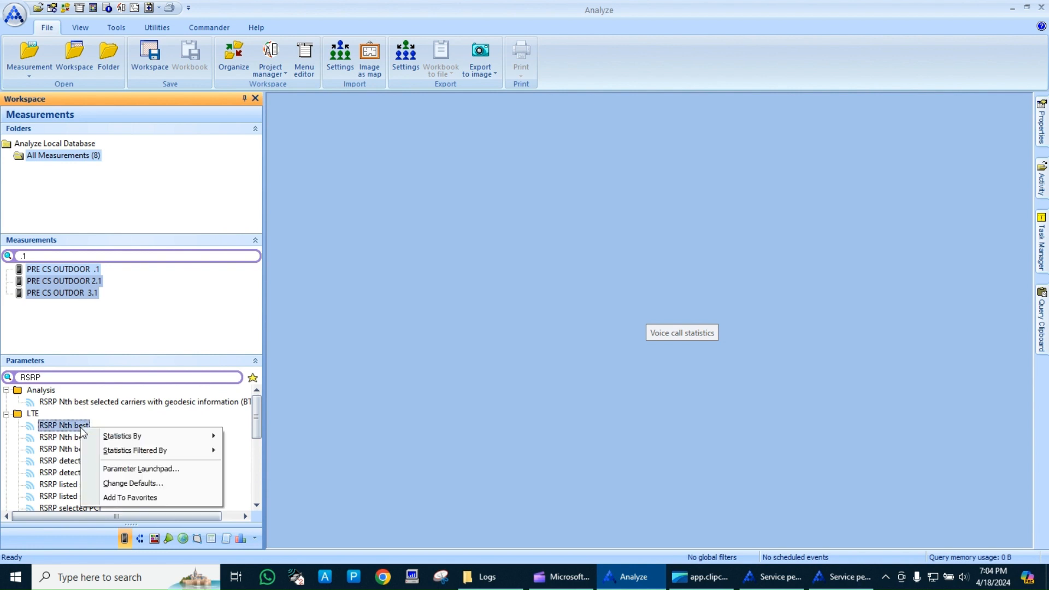
pyautogui.moveTo(179, 439)
pyautogui.rightClick(63, 425)
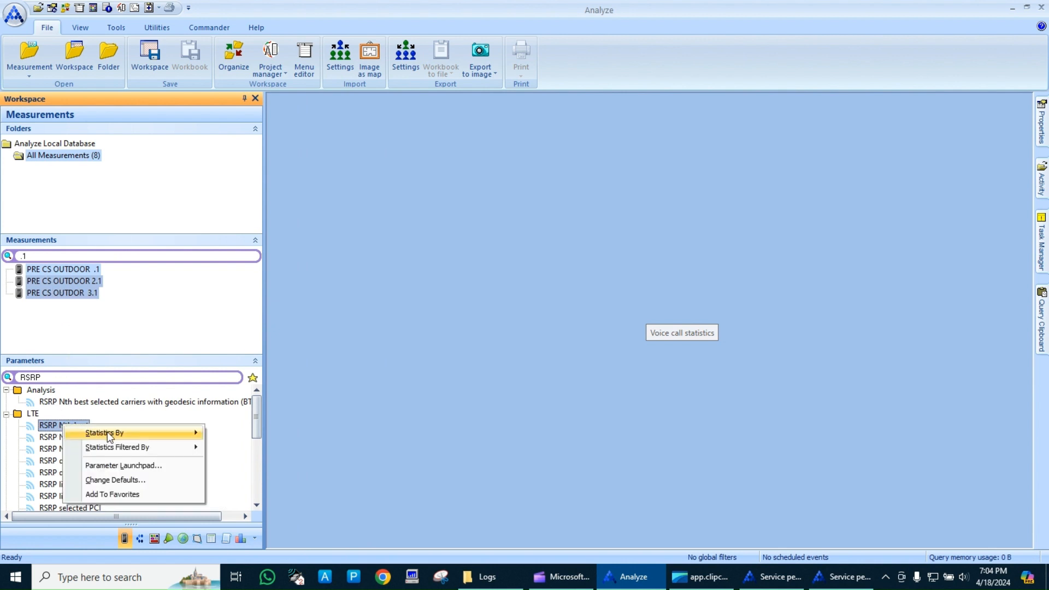
pyautogui.moveTo(107, 432)
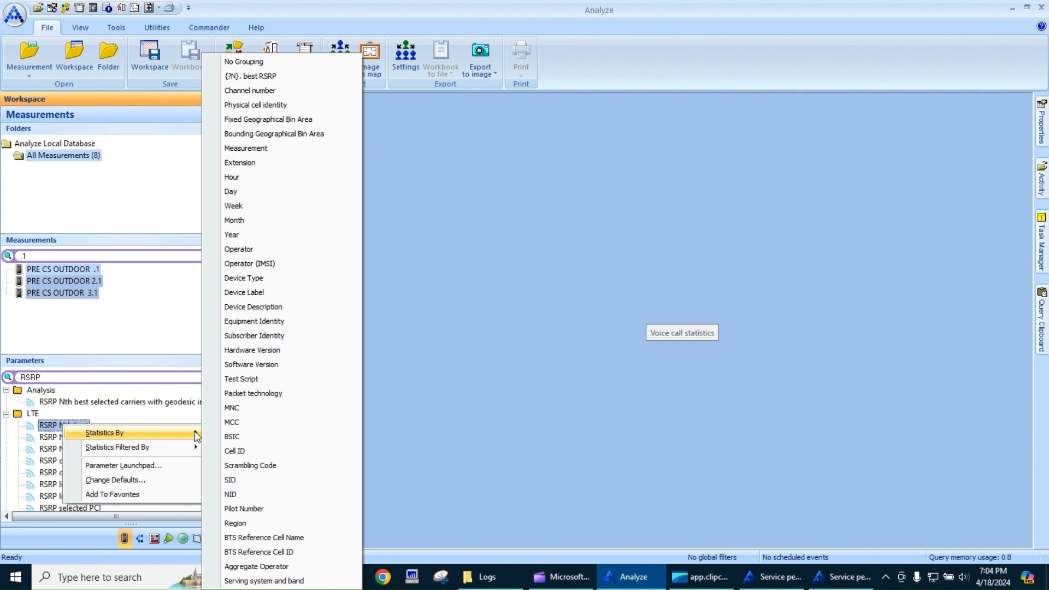
# - Clear the measurement filter and open LTE RSRP Nth best for joined measurement MS1 in a map, adding no filters
pyautogui.click(73, 253)
pyautogui.press('BackSpace')
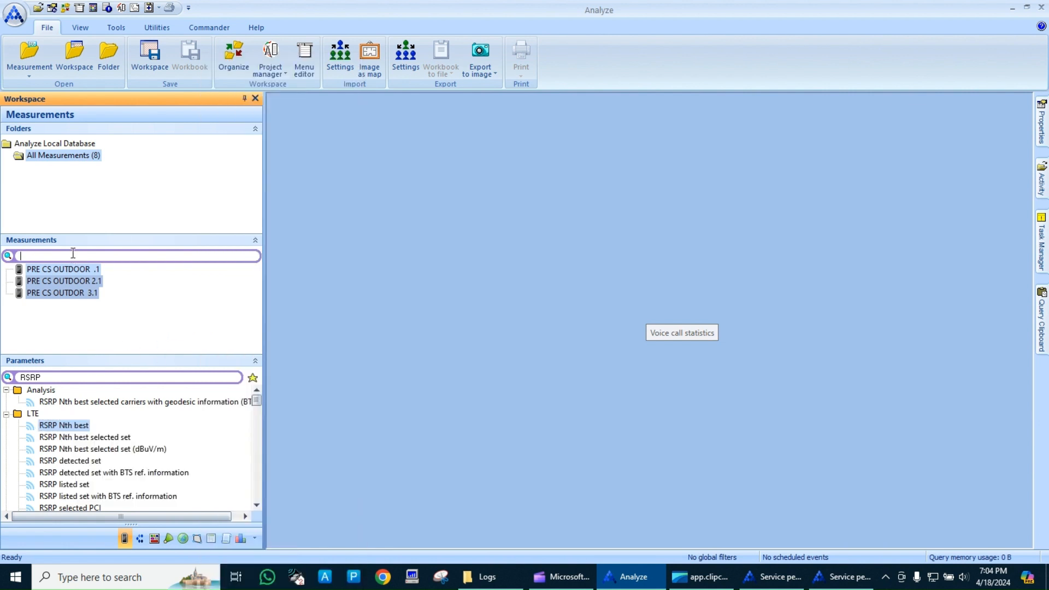
pyautogui.doubleClick(52, 270)
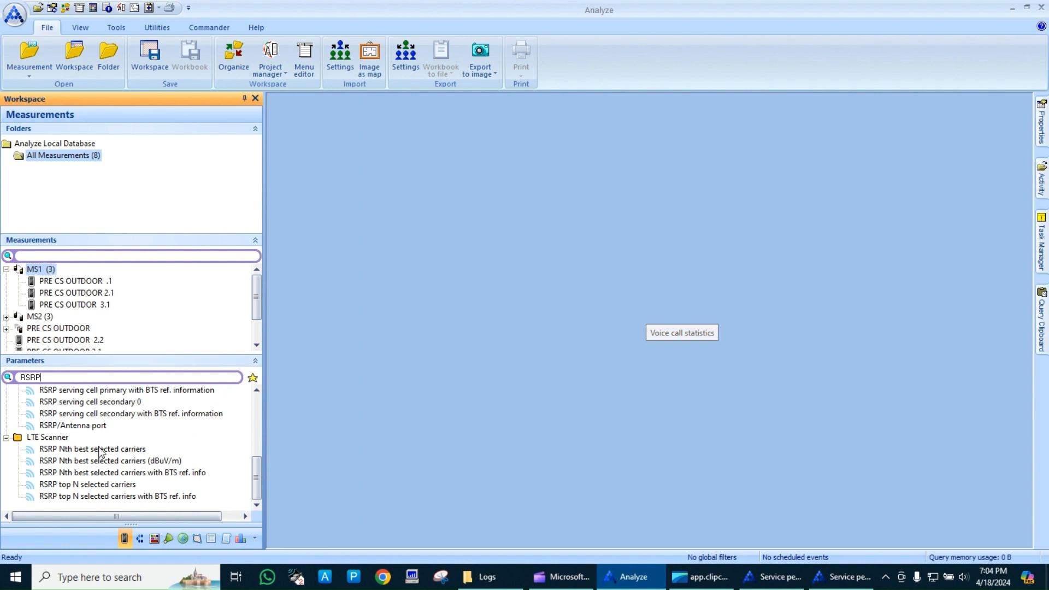
pyautogui.scroll(5, 100, 452)
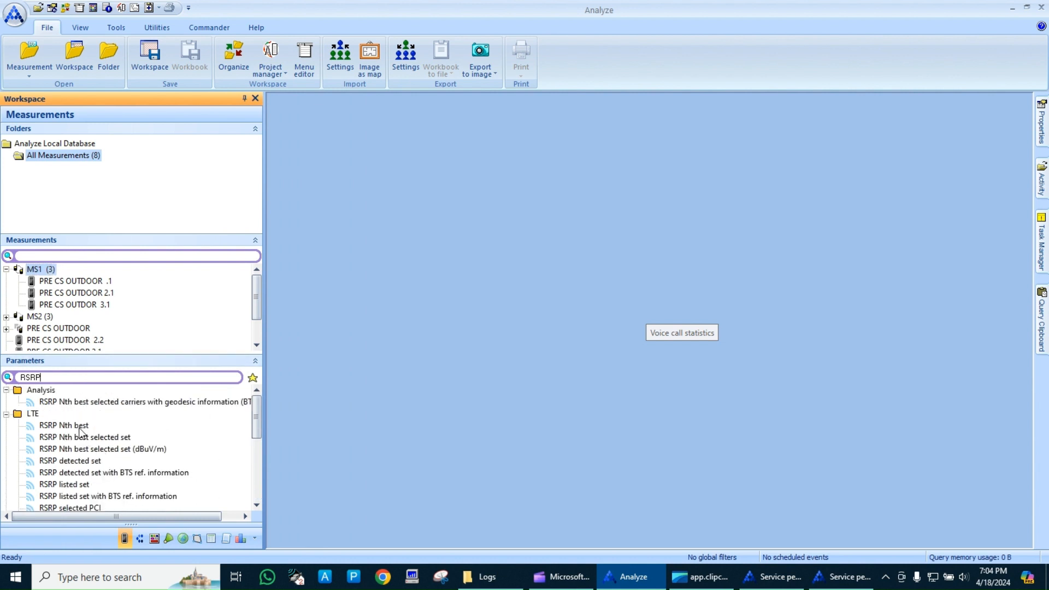
pyautogui.rightClick(81, 427)
pyautogui.moveTo(147, 436)
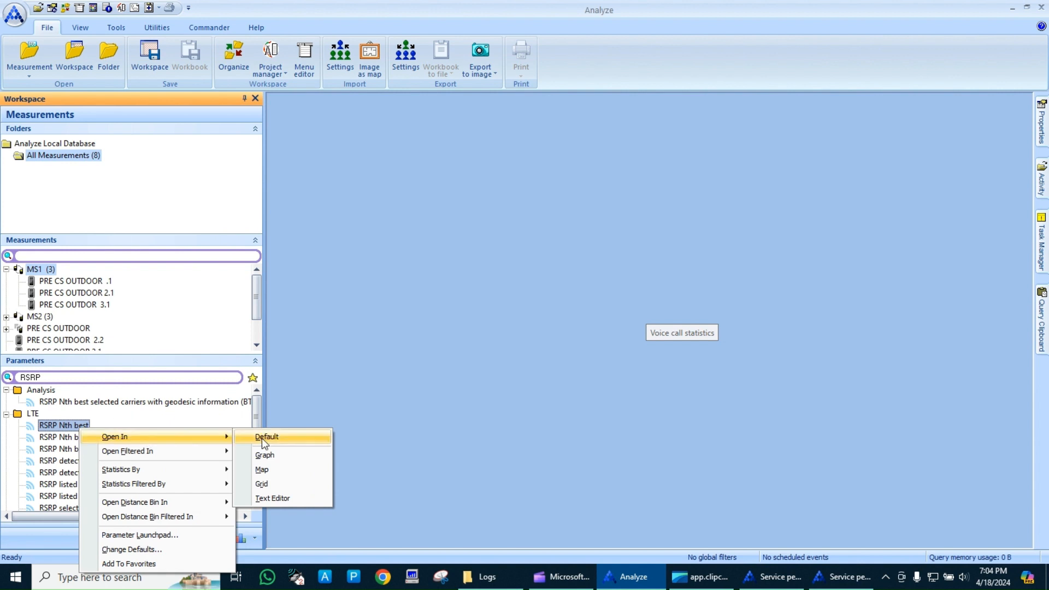
pyautogui.click(265, 469)
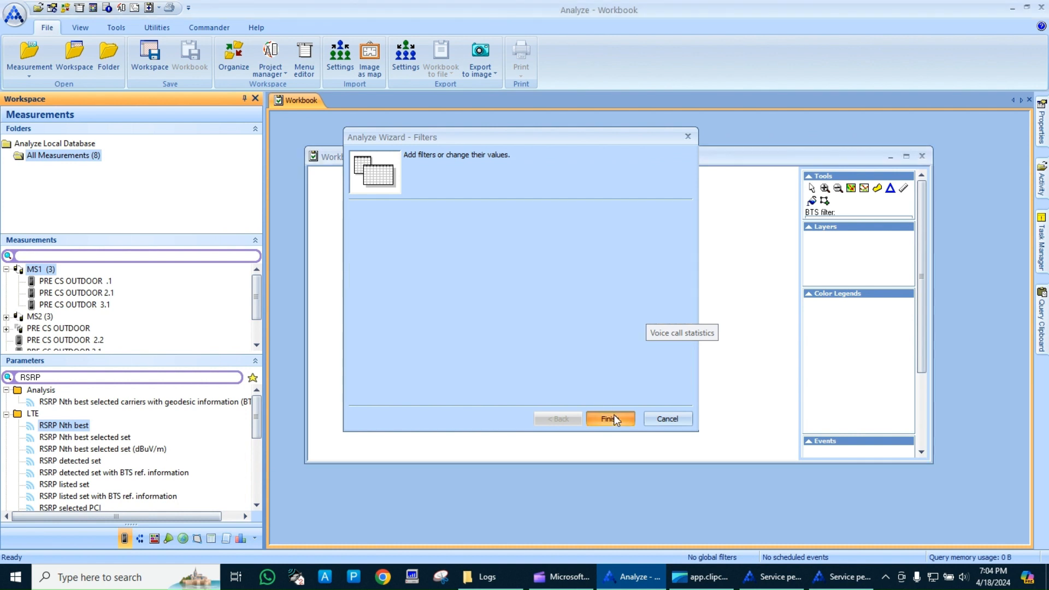
pyautogui.click(612, 418)
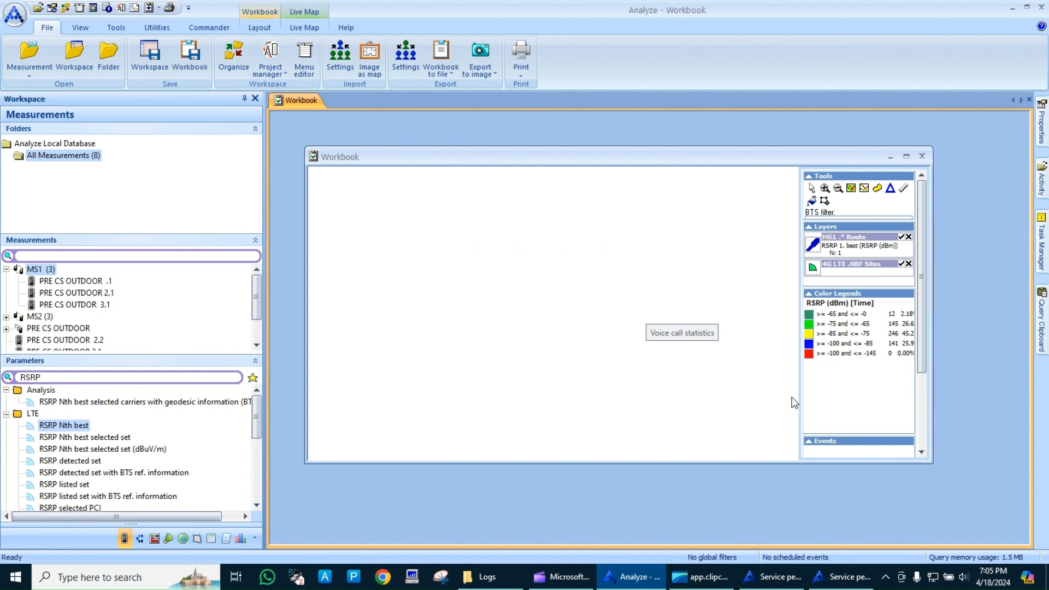
# - Widen the map's side panel, maximize the workbook, and select a MapX map as the background
pyautogui.moveTo(800, 394); pyautogui.dragTo(775, 393)
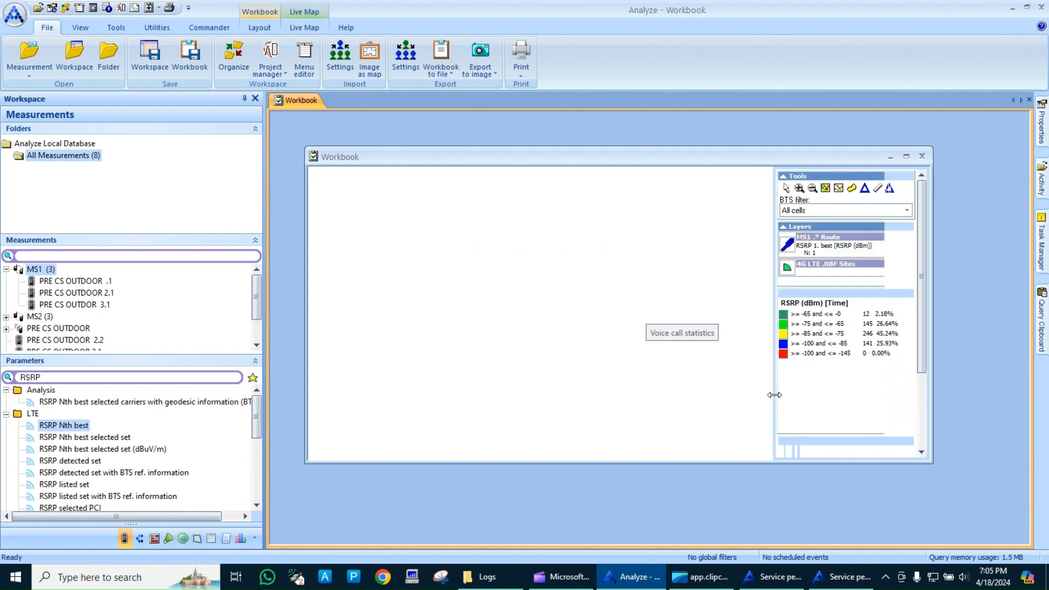
pyautogui.click(906, 156)
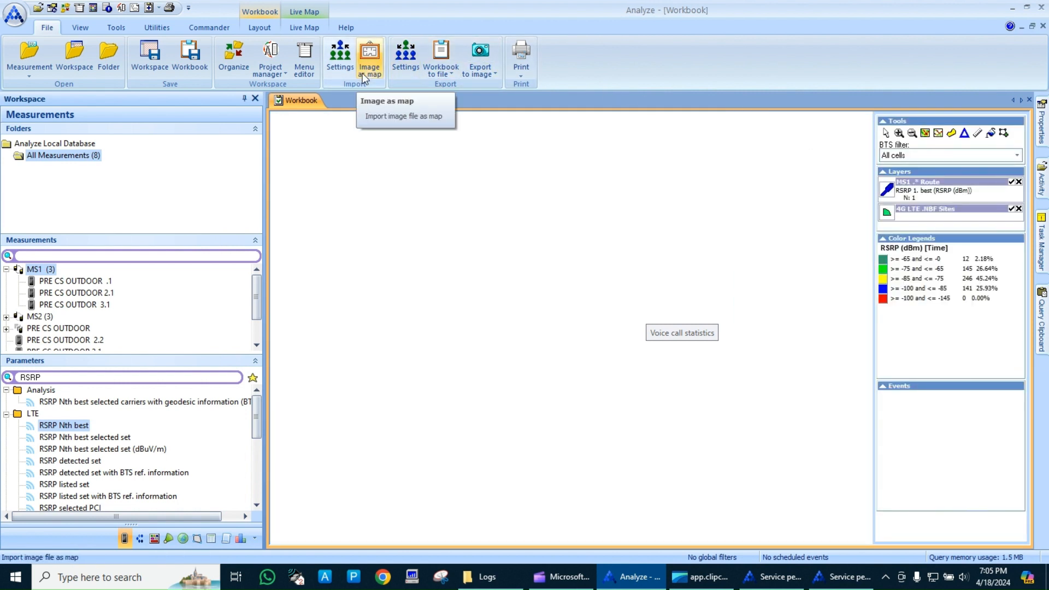
pyautogui.click(305, 27)
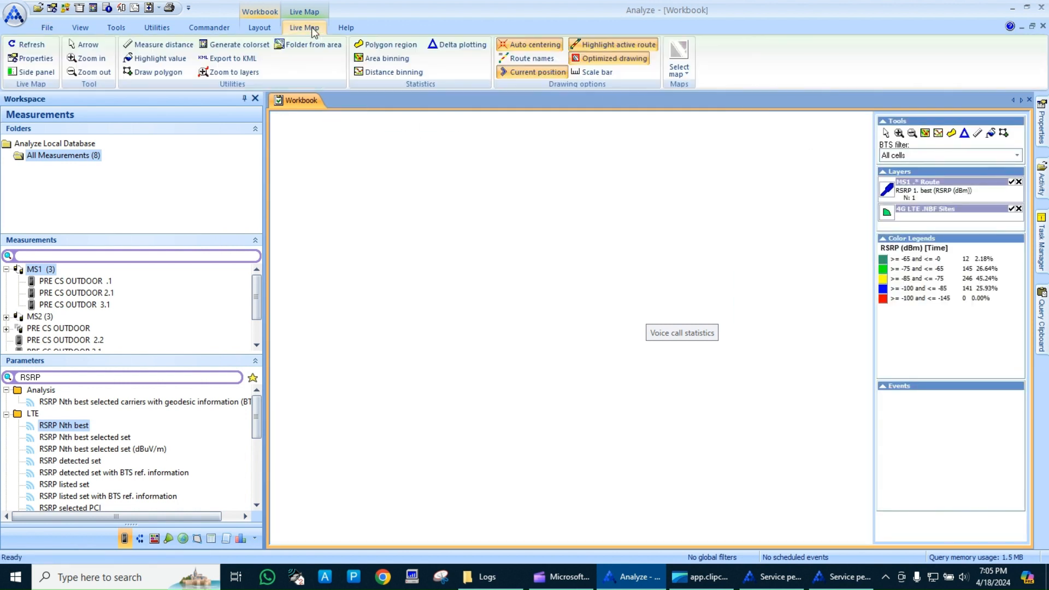
pyautogui.click(686, 77)
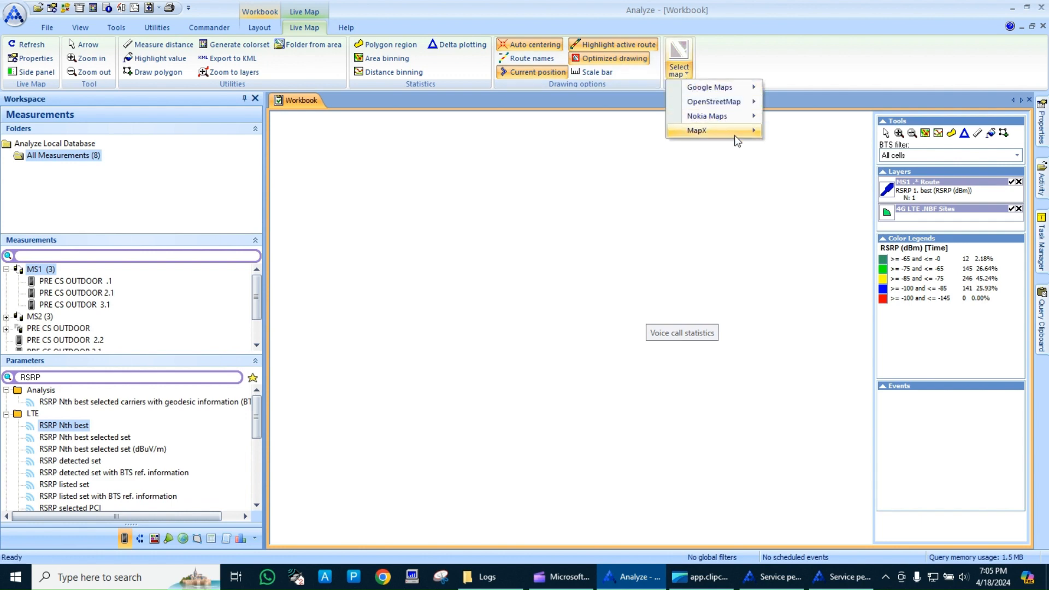
pyautogui.moveTo(734, 135)
pyautogui.click(791, 133)
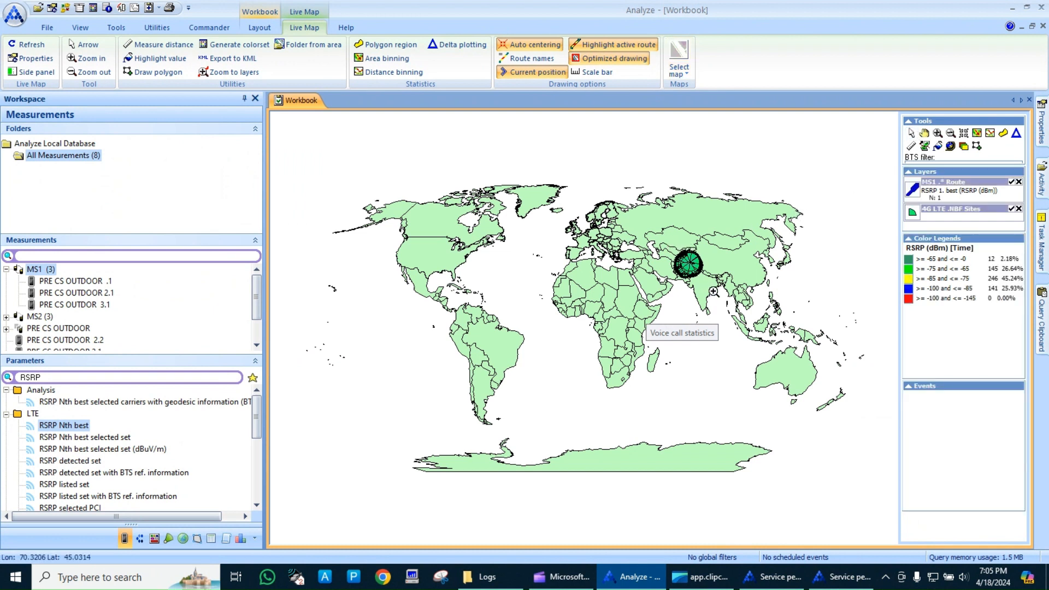
# - Fit the map view to the MS1 RSRP route and hide that route layer
pyautogui.click(704, 275)
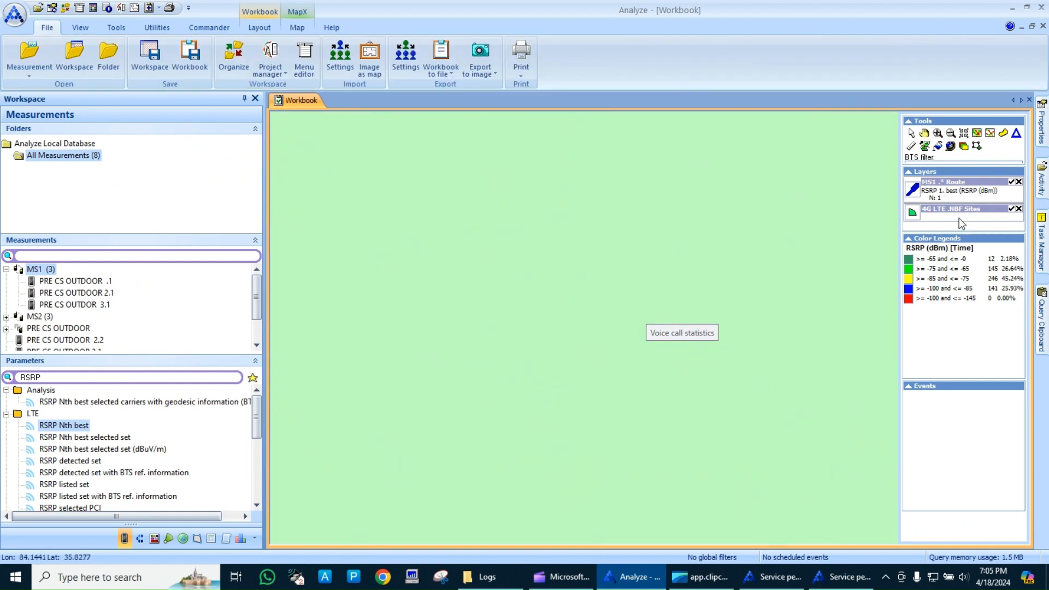
pyautogui.doubleClick(965, 194)
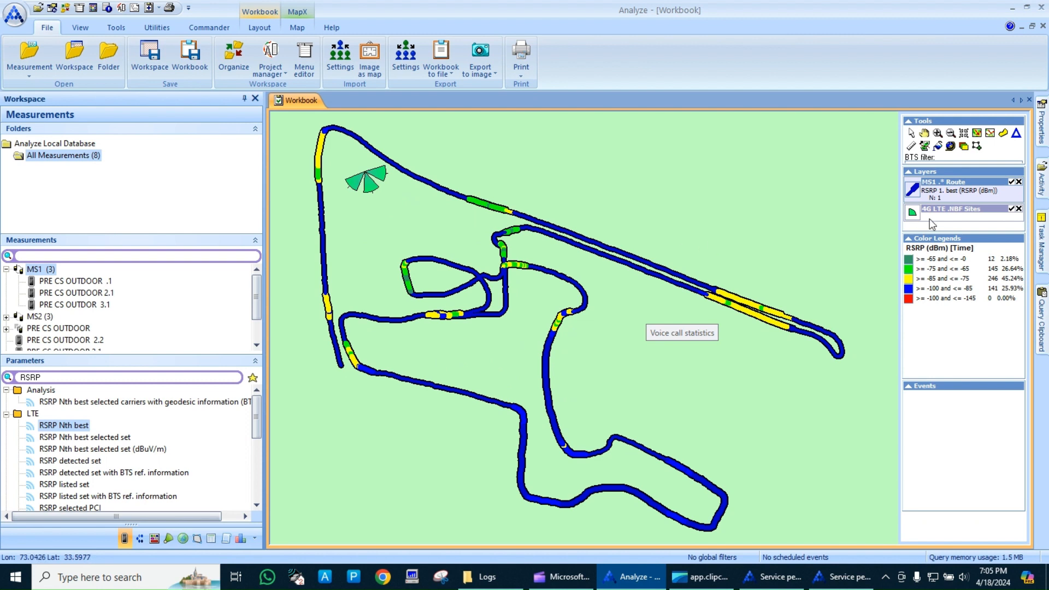
pyautogui.click(1011, 182)
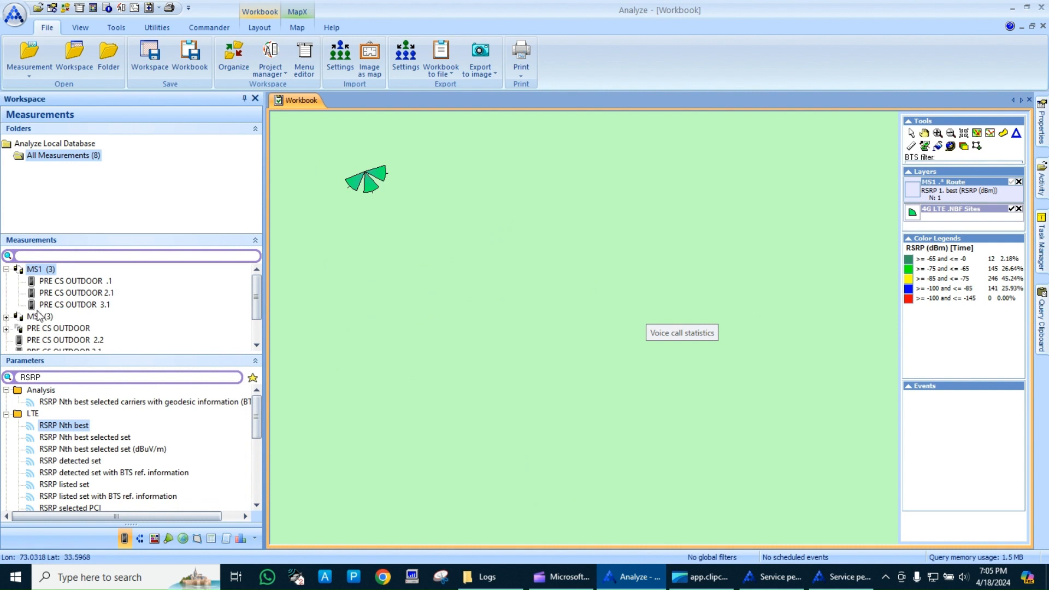
# - Filter the measurements by ".1", select all three matches, and check the options available for RSRP Nth best
pyautogui.click(189, 258)
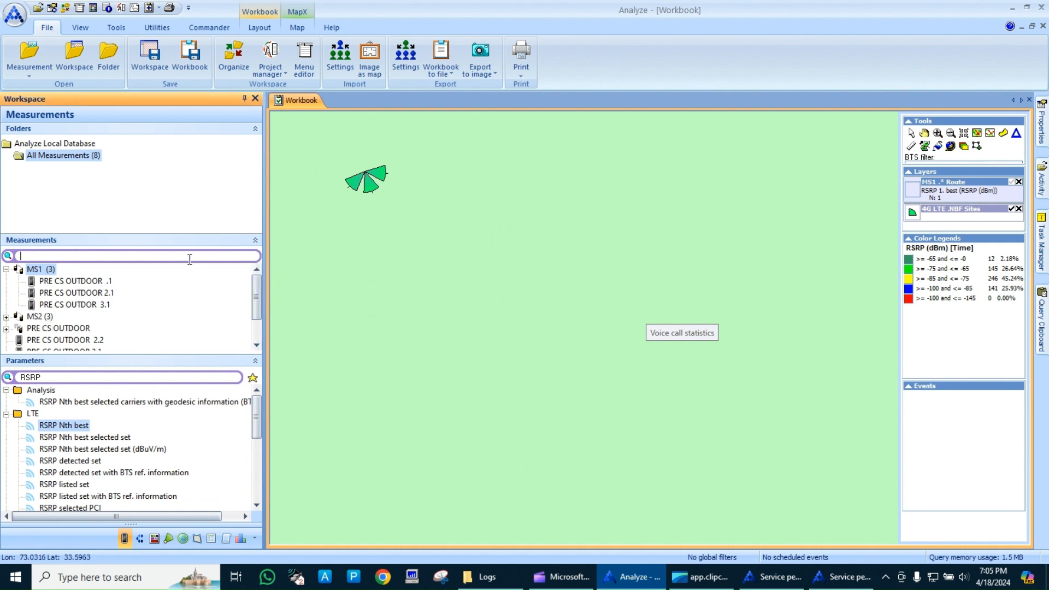
pyautogui.write('.1')
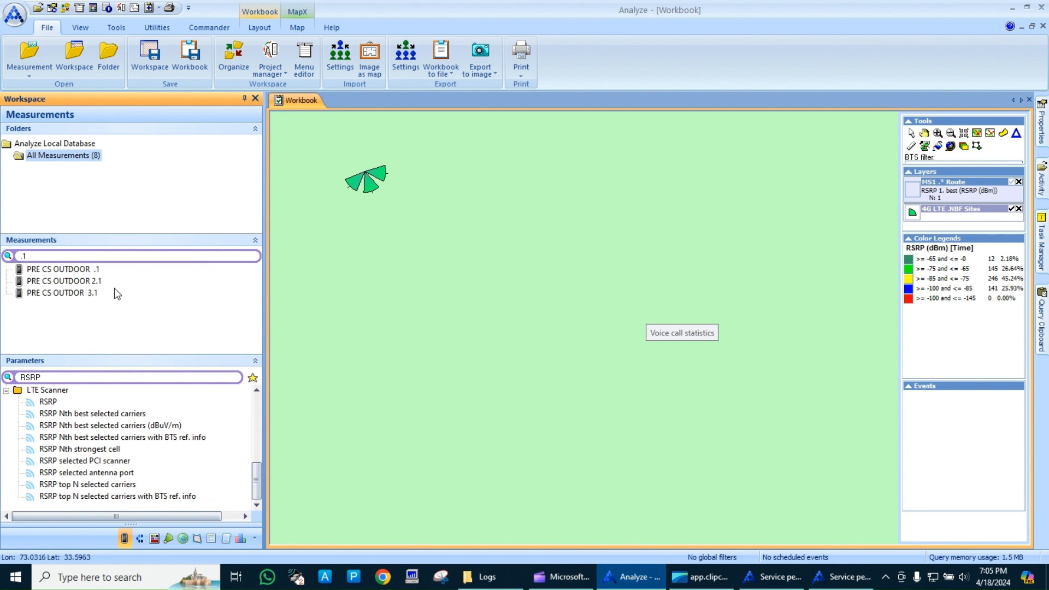
pyautogui.moveTo(89, 313); pyautogui.dragTo(63, 270)
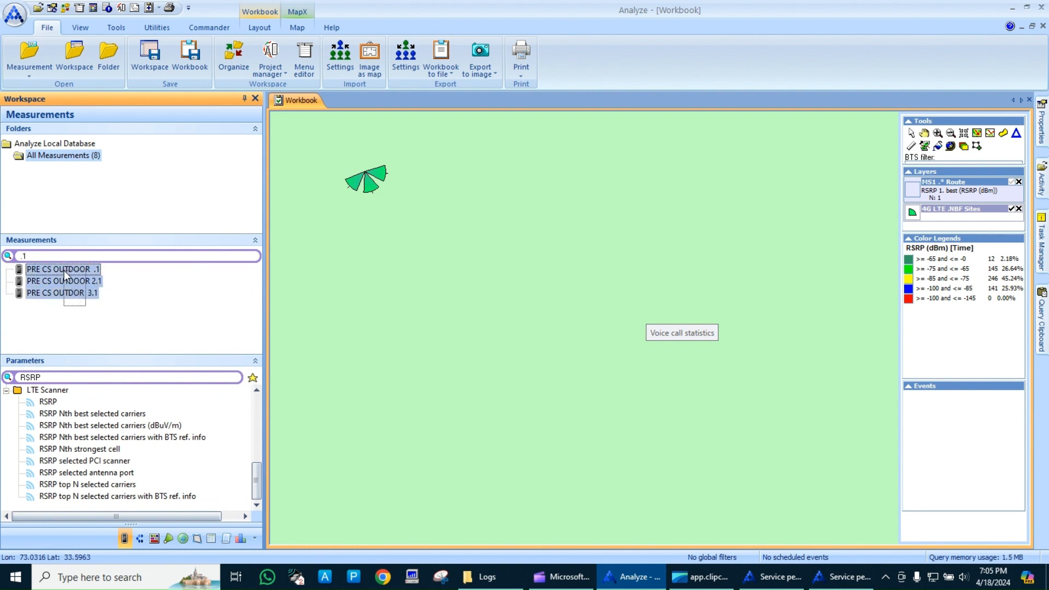
pyautogui.rightClick(76, 427)
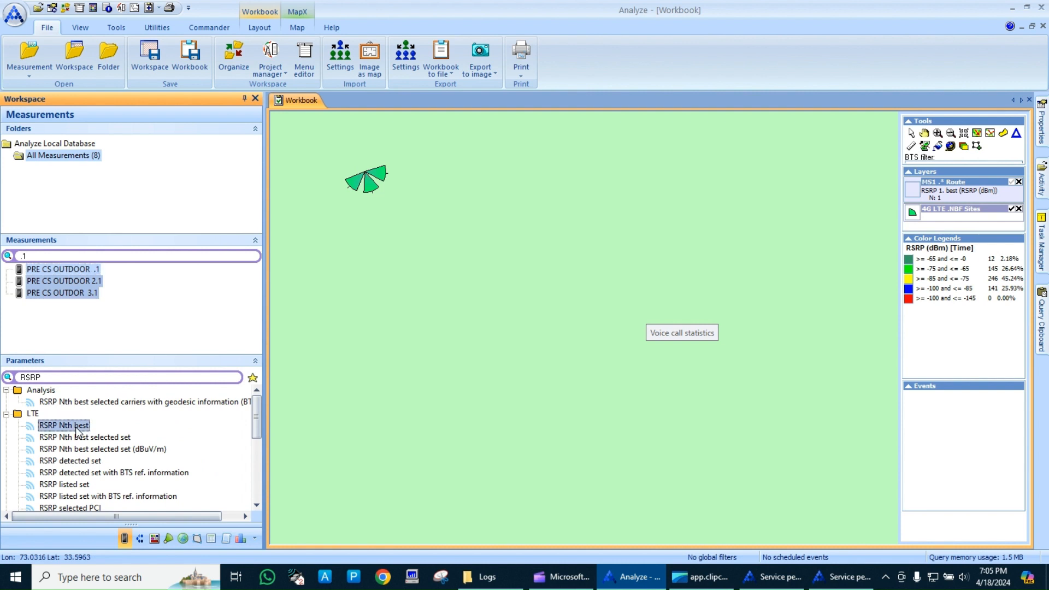
pyautogui.moveTo(121, 435)
pyautogui.click(143, 304)
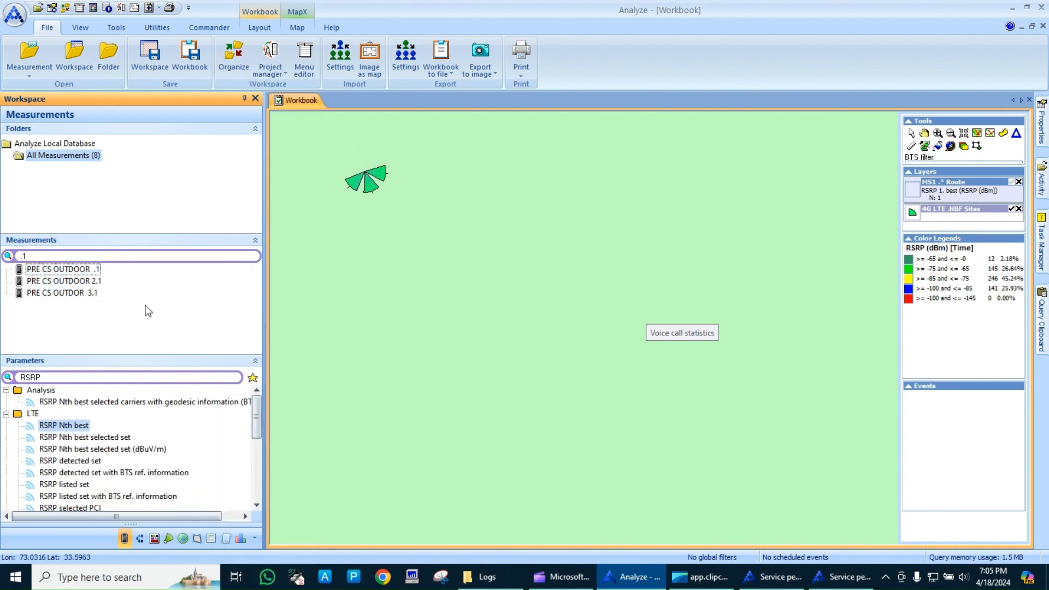
pyautogui.click(88, 272)
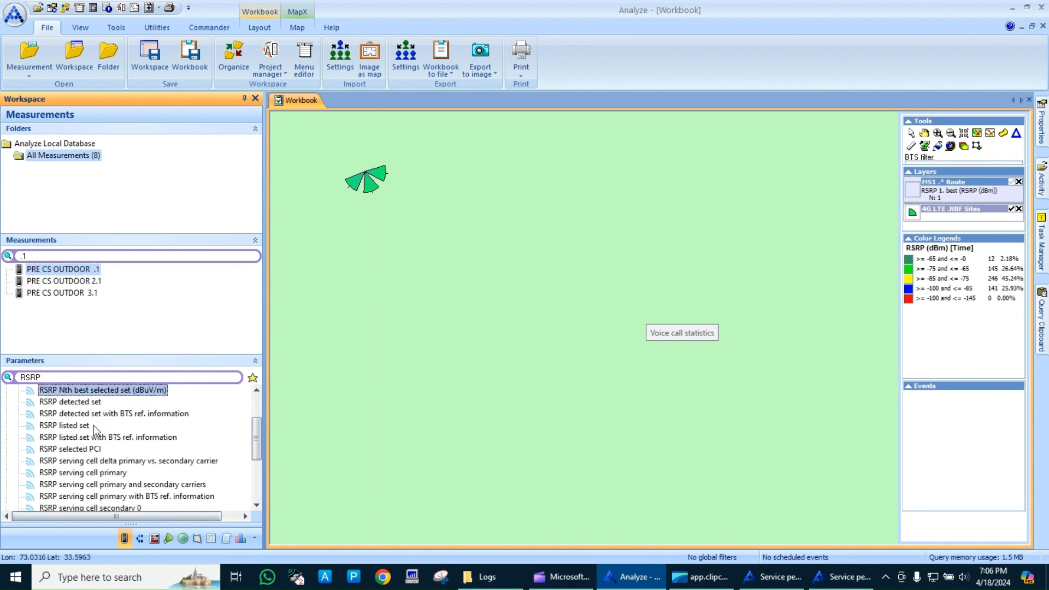
pyautogui.rightClick(81, 426)
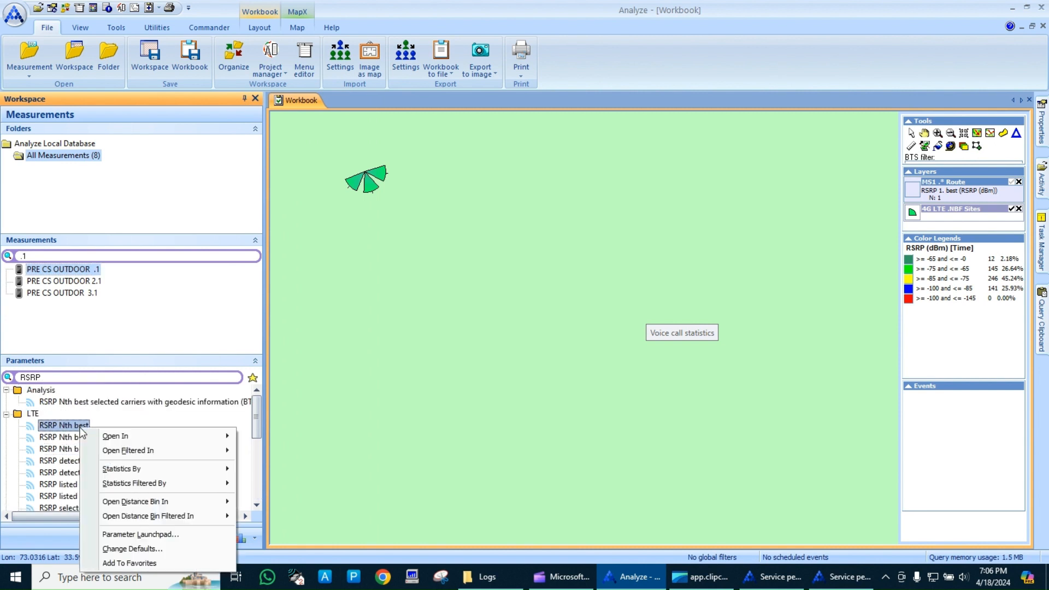
pyautogui.moveTo(163, 437)
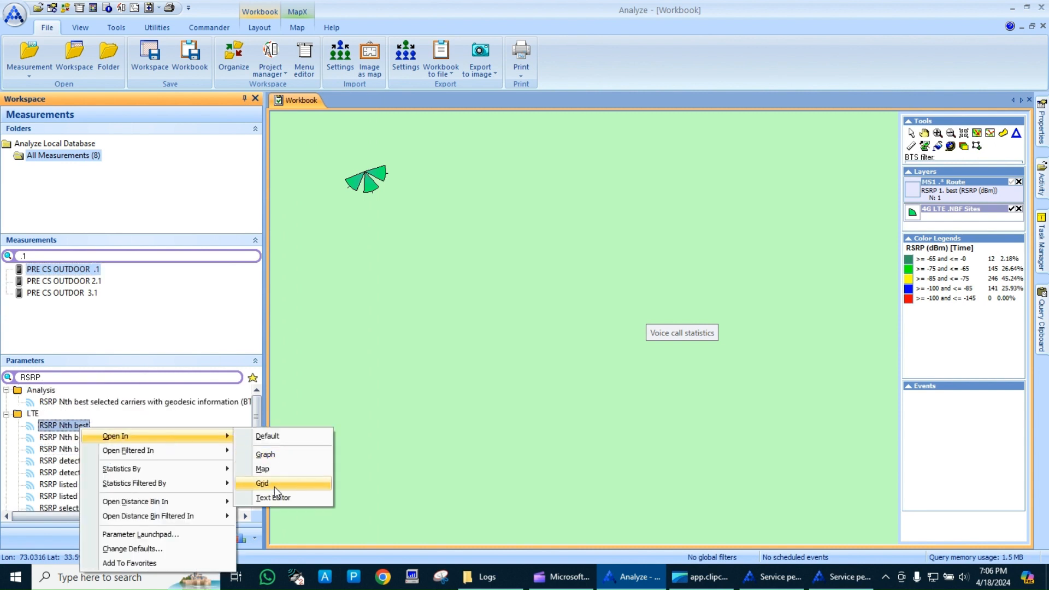
pyautogui.click(92, 269)
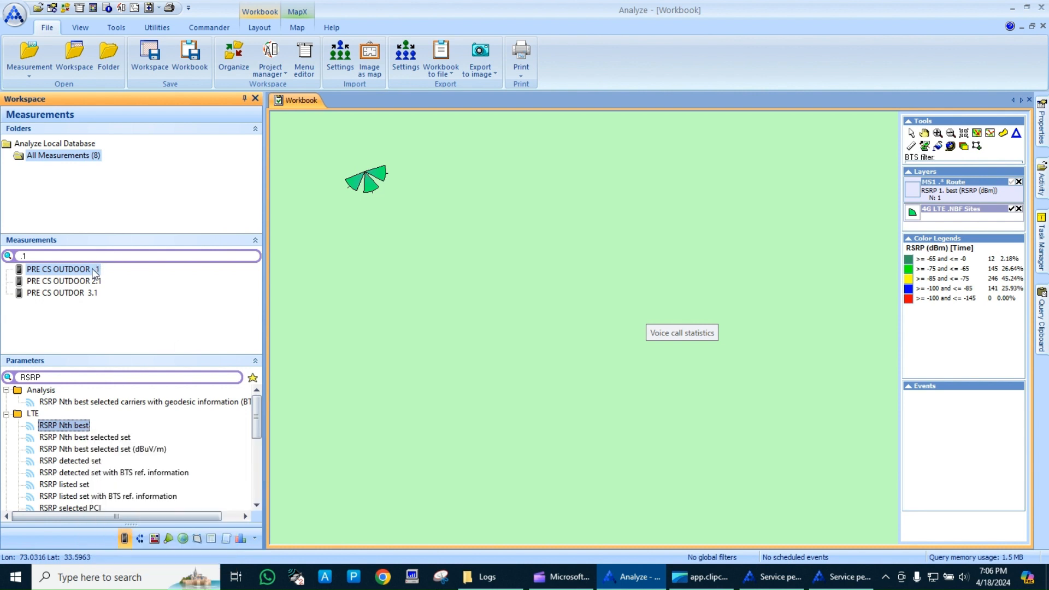
# - Add the routes of PRE CS OUTDOOR .1, PRE CS OUTDOOR 2.1 and PRE CS OUTDOR 3.1 to the map, associating each with the BTS layers
pyautogui.moveTo(93, 270); pyautogui.dragTo(445, 268)
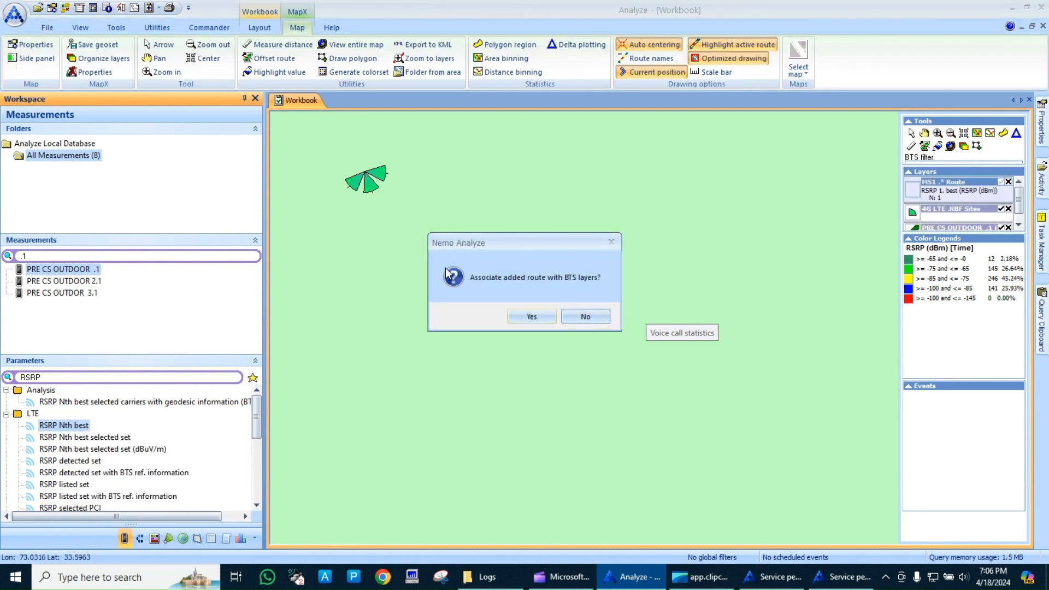
pyautogui.click(540, 317)
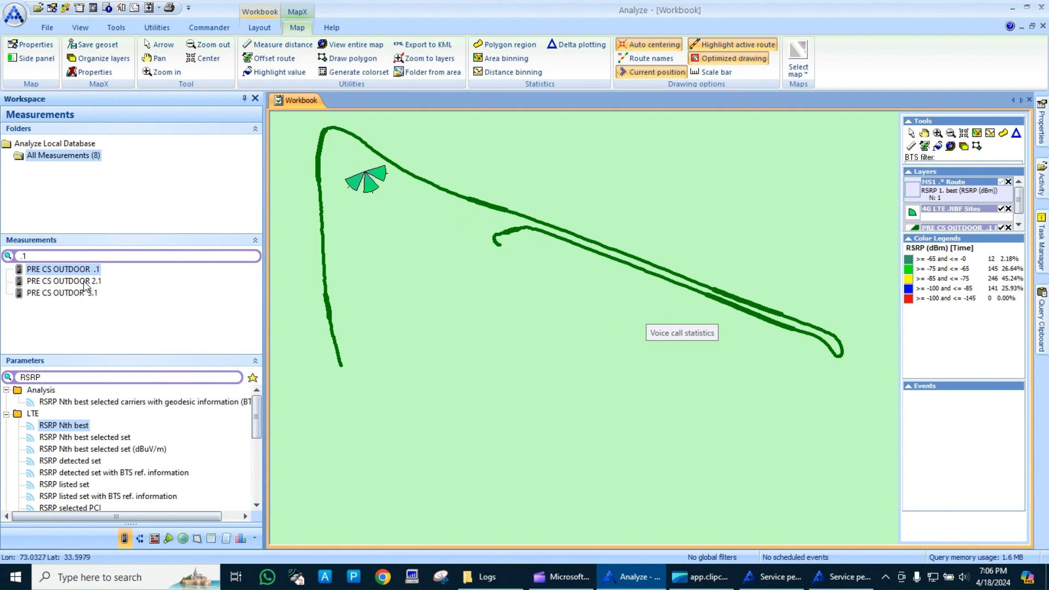
pyautogui.moveTo(62, 293); pyautogui.dragTo(320, 310)
pyautogui.moveTo(415, 354); pyautogui.dragTo(445, 357)
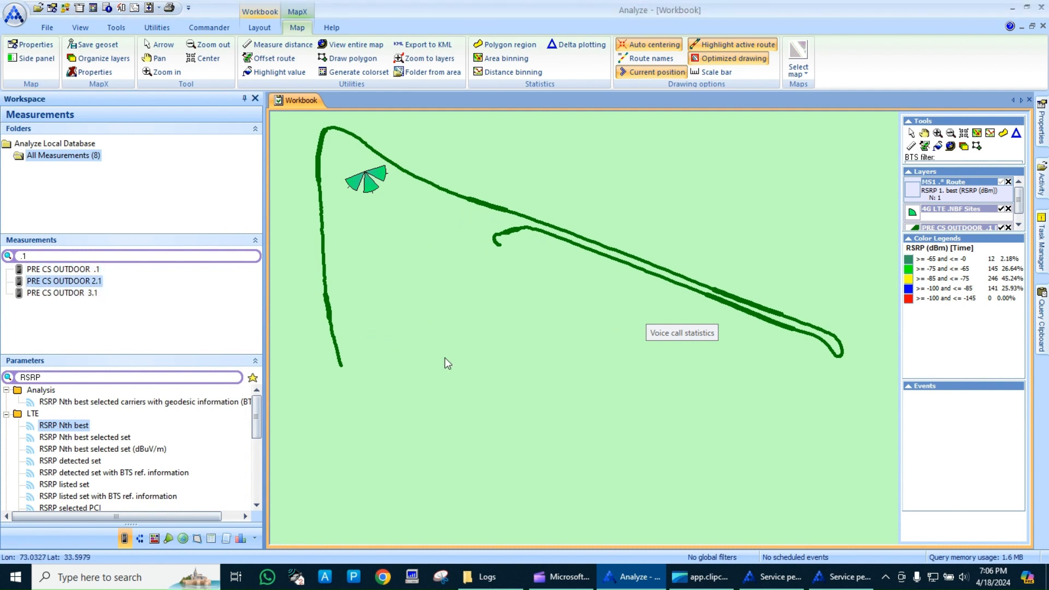
pyautogui.click(544, 313)
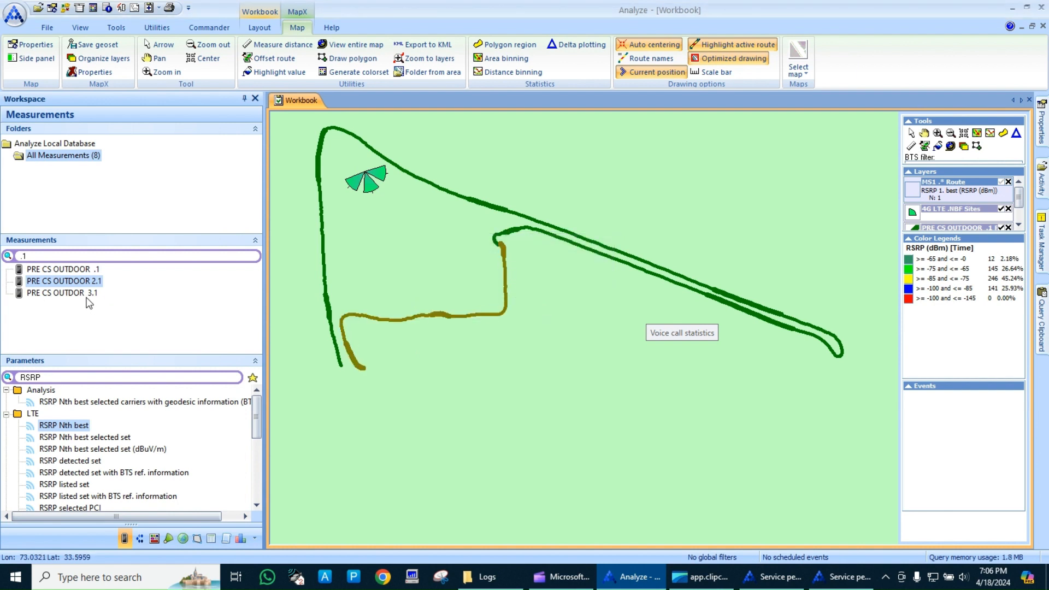
pyautogui.moveTo(89, 295); pyautogui.dragTo(506, 381)
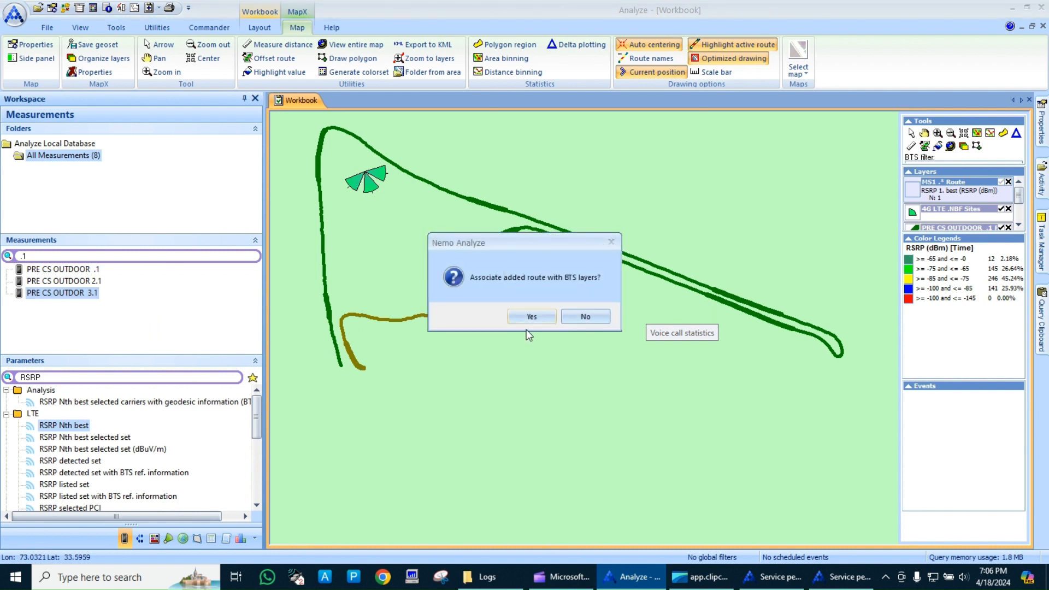
pyautogui.click(533, 319)
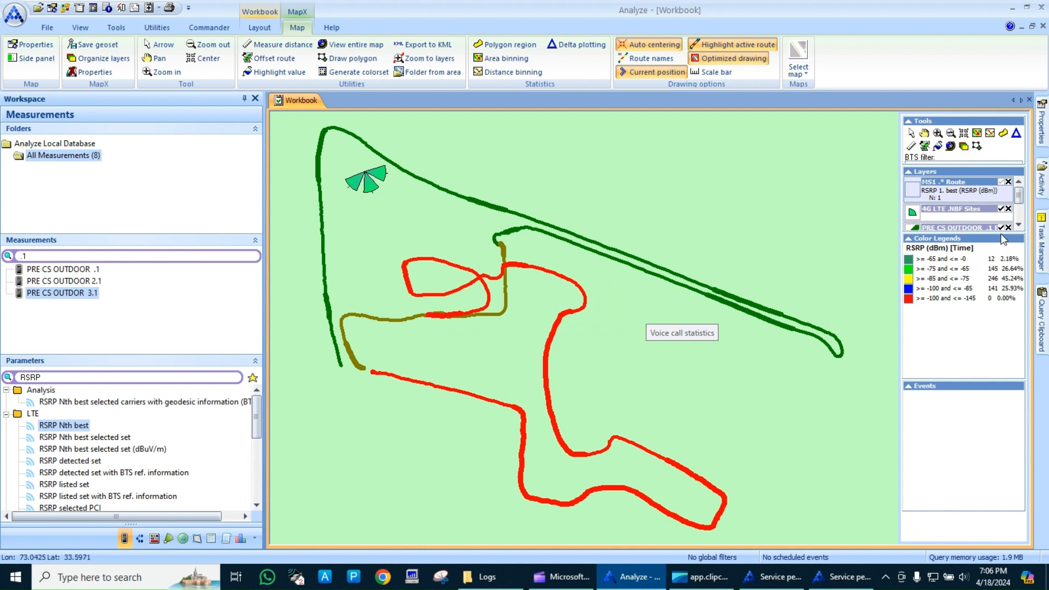
# - Hide the three separate PRE CS route layers and show the MS1 RSRP route layer instead, ending with the program window minimized
pyautogui.moveTo(1003, 238); pyautogui.dragTo(1009, 315)
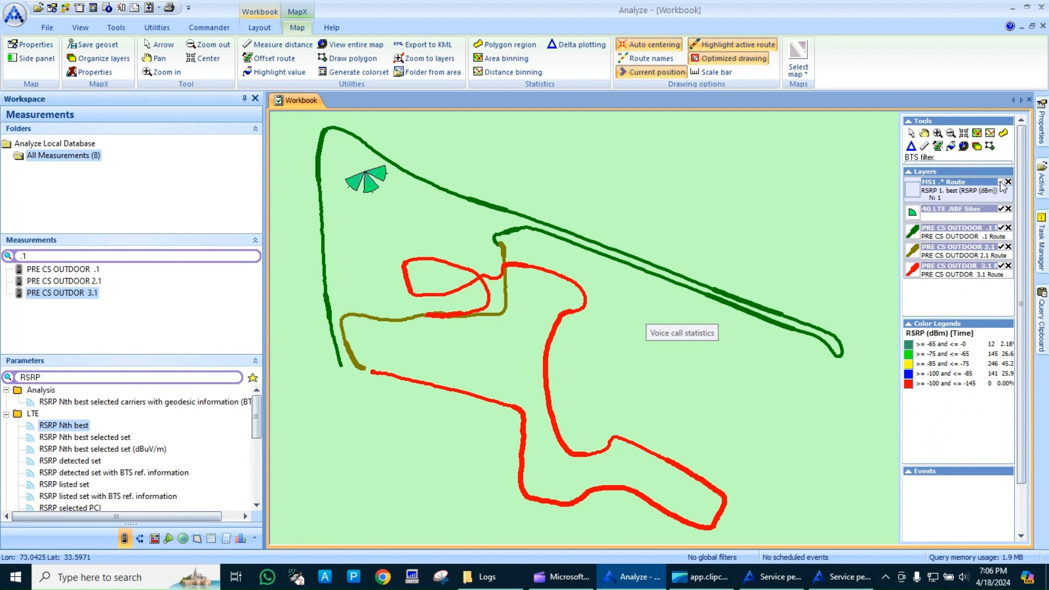
pyautogui.click(1000, 228)
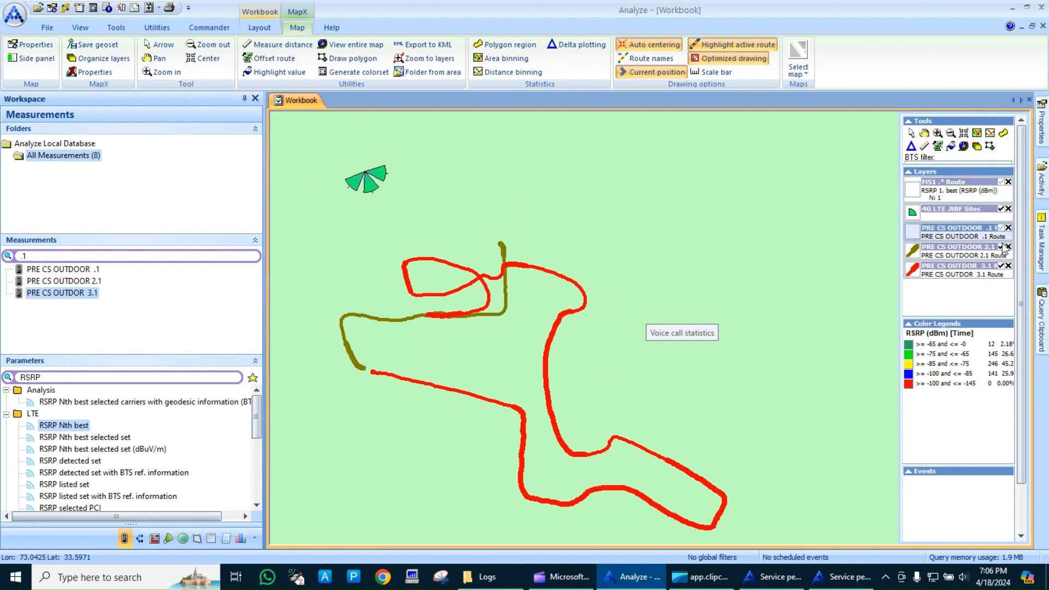
pyautogui.click(1001, 247)
pyautogui.click(1001, 266)
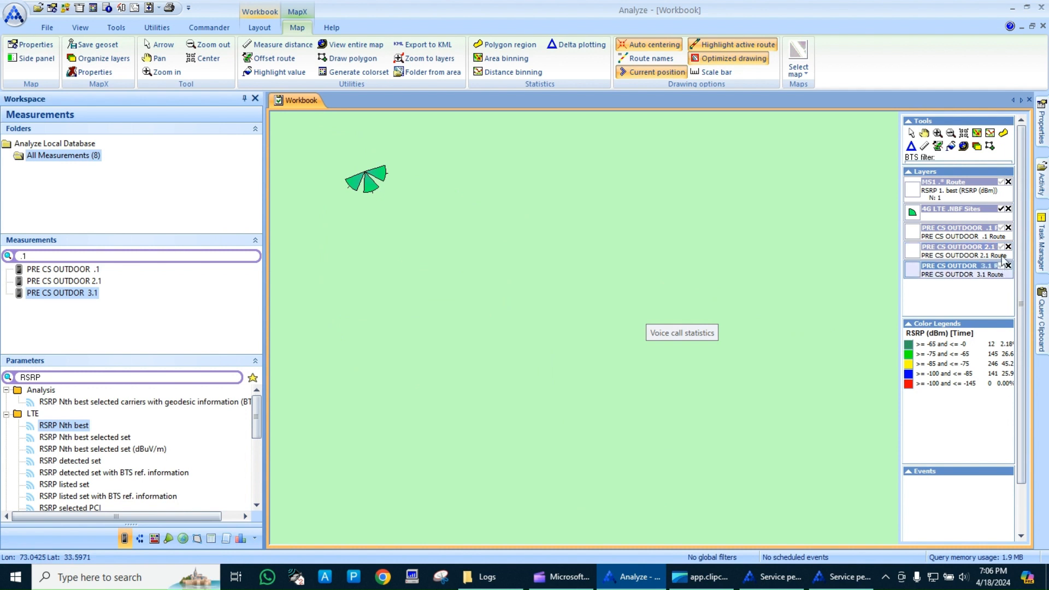
pyautogui.click(1001, 183)
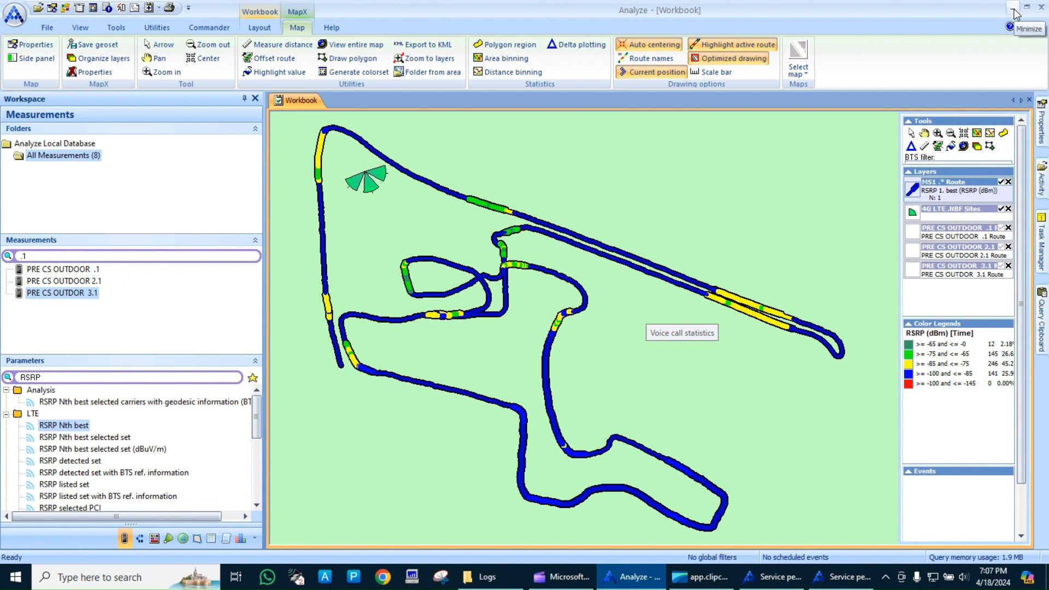
pyautogui.click(1014, 14)
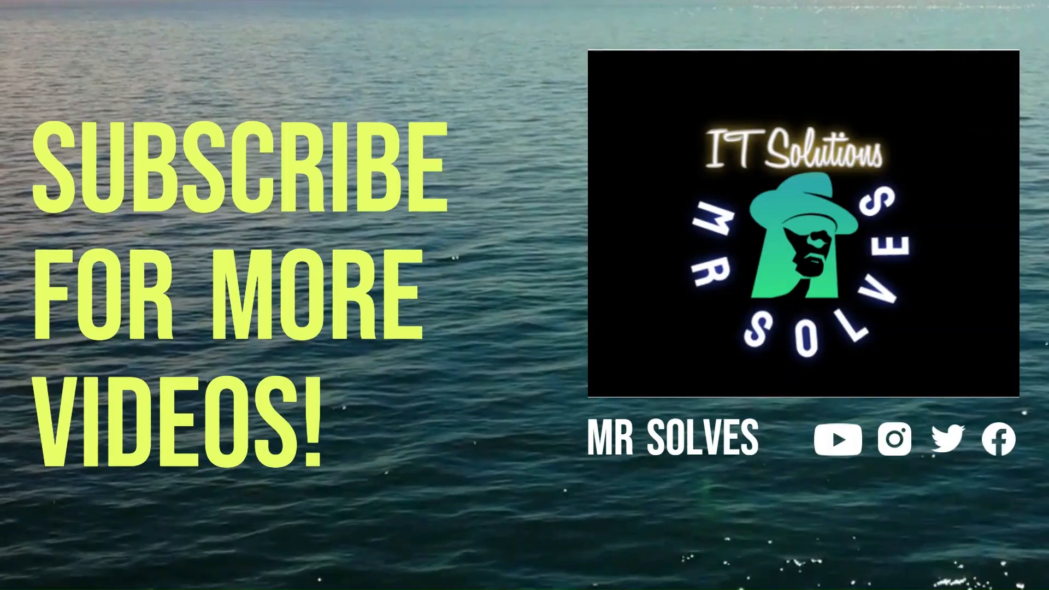